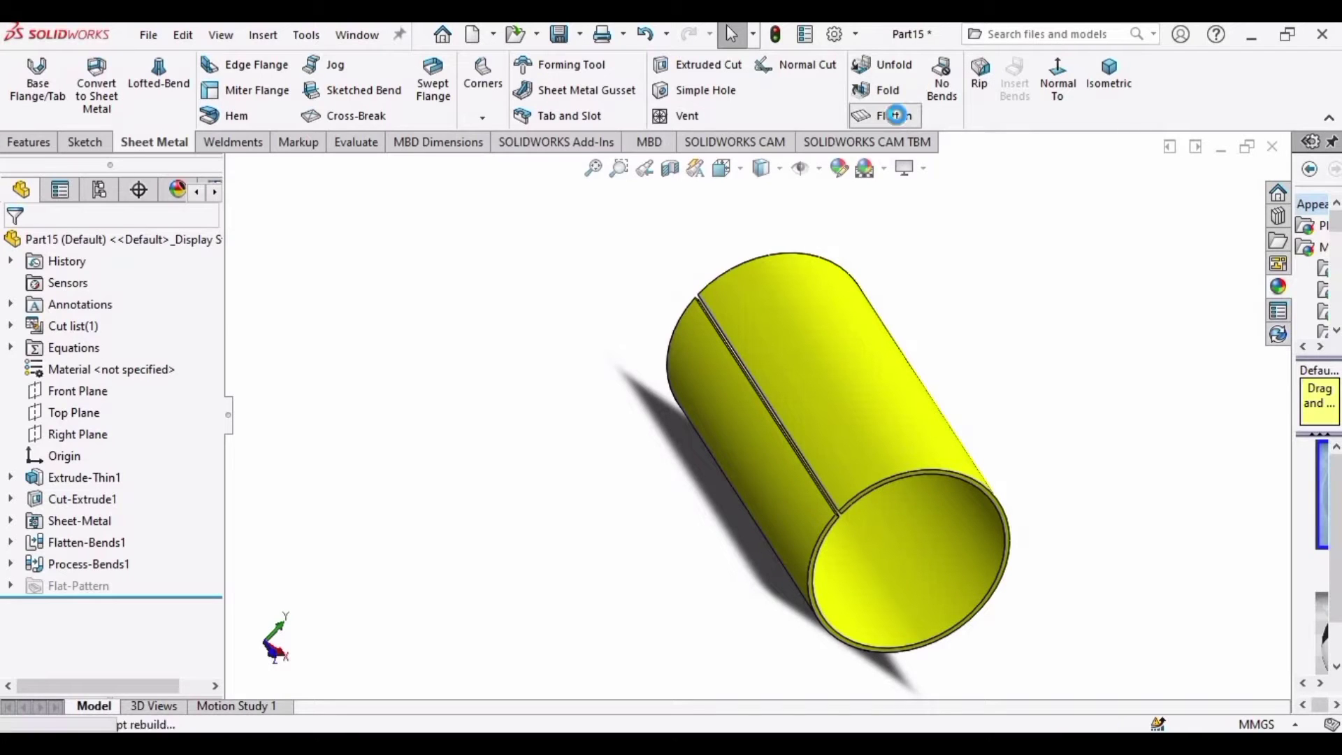
{"action": "left_click", "coordinate": [896, 114]}
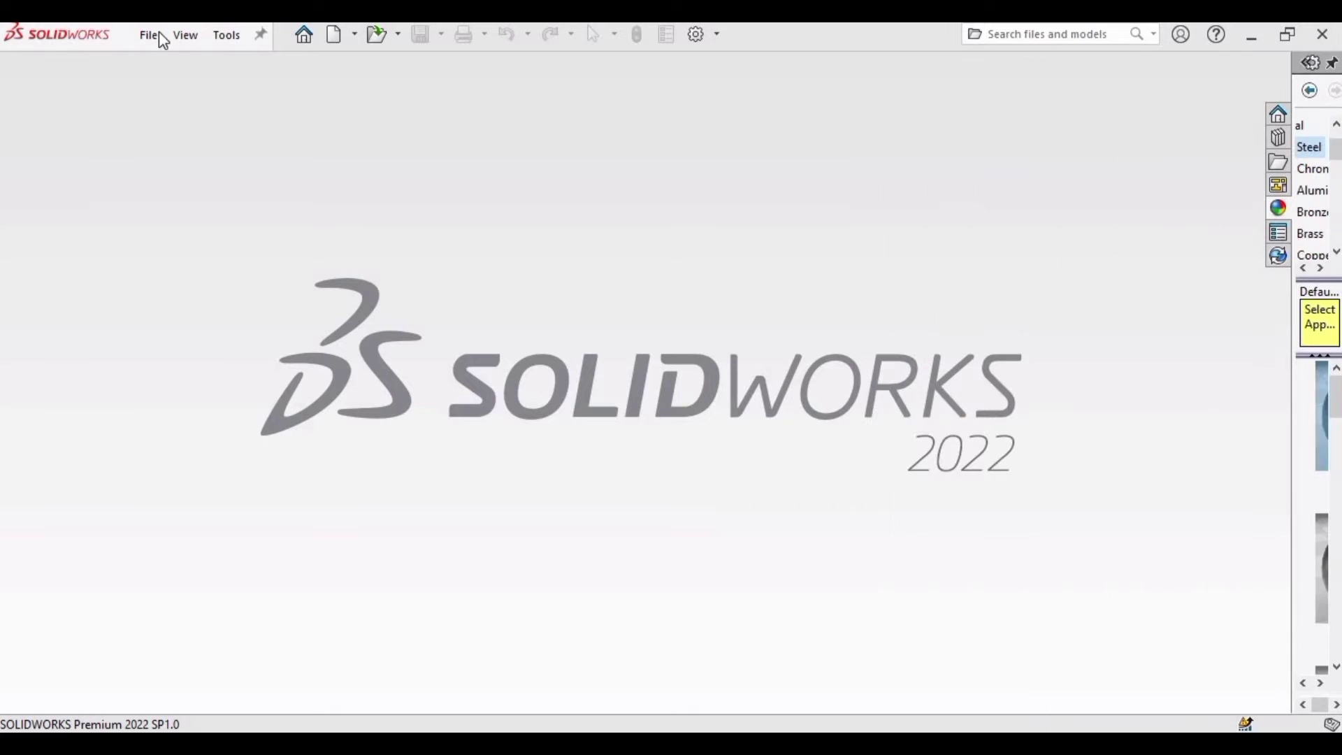
- Create a new part document and set its background scene to Plain White
{"action": "left_click", "coordinate": [158, 35]}
{"action": "left_click", "coordinate": [175, 68]}
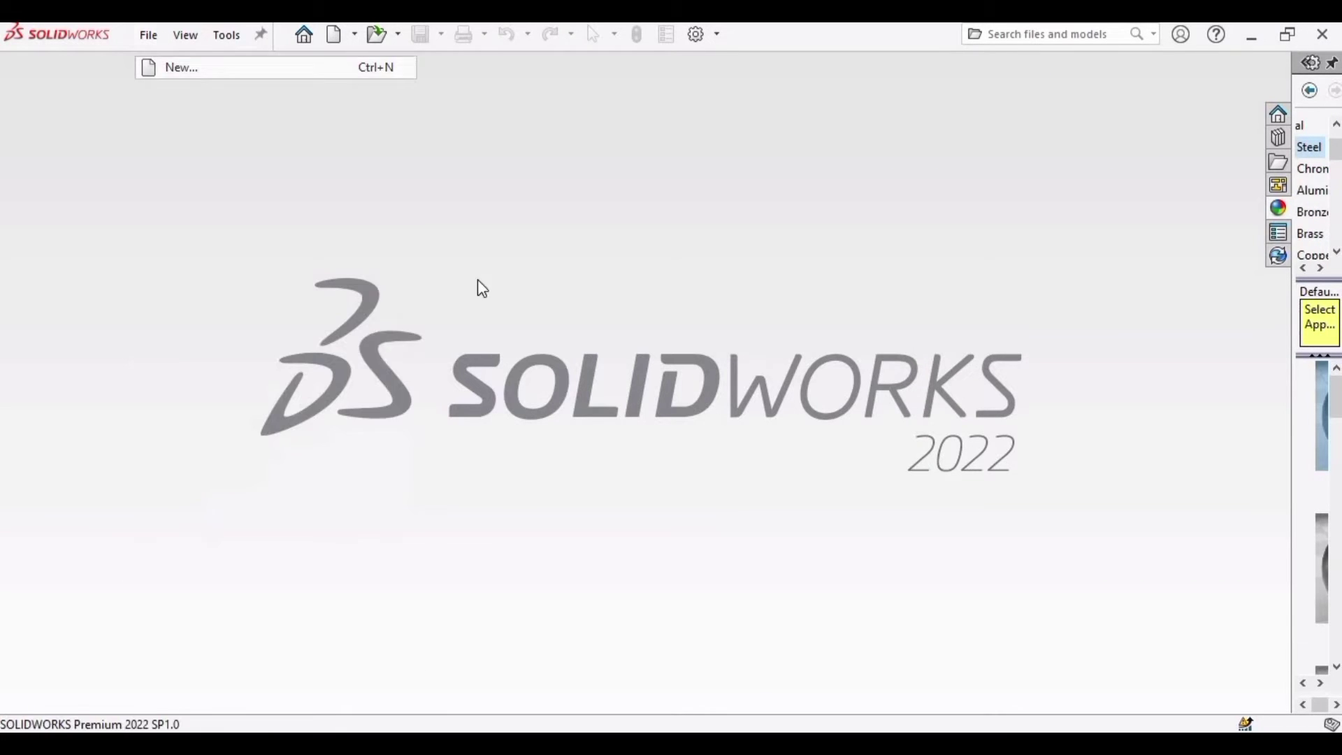
{"action": "left_click", "coordinate": [529, 398]}
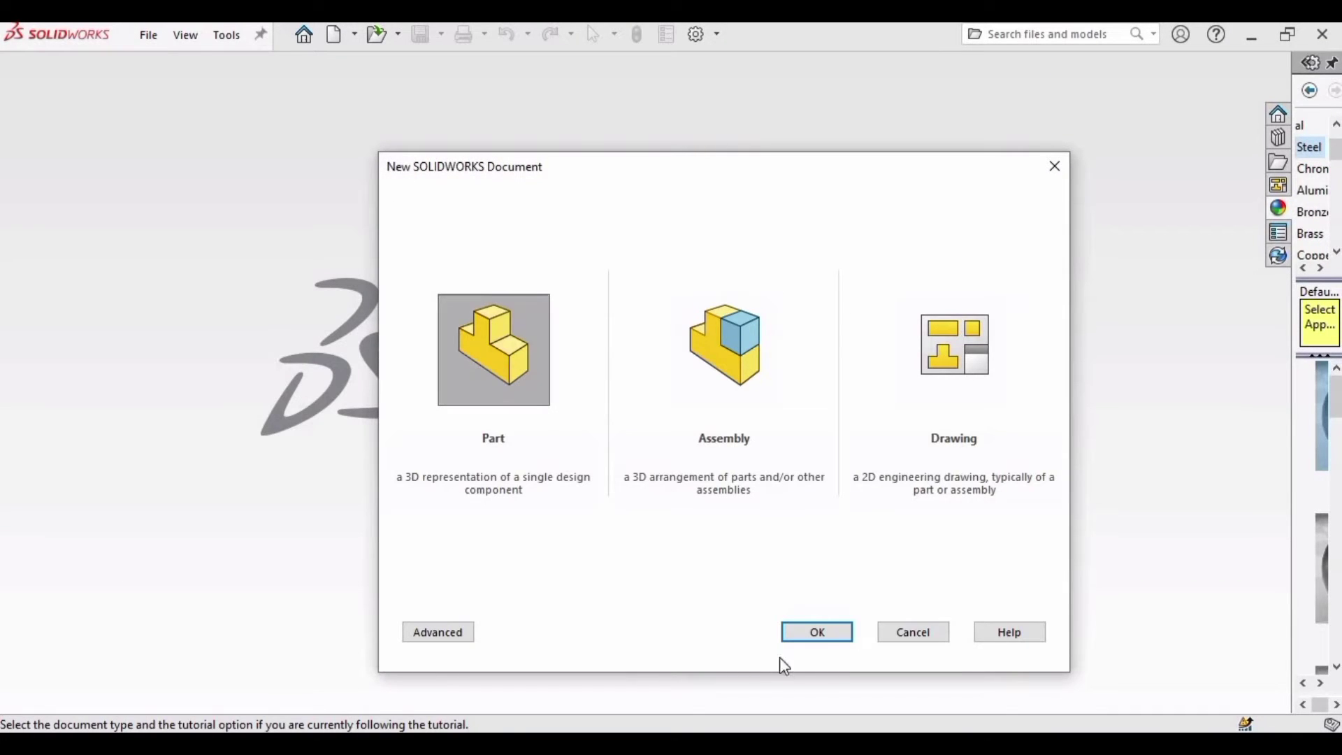
{"action": "left_click", "coordinate": [821, 630]}
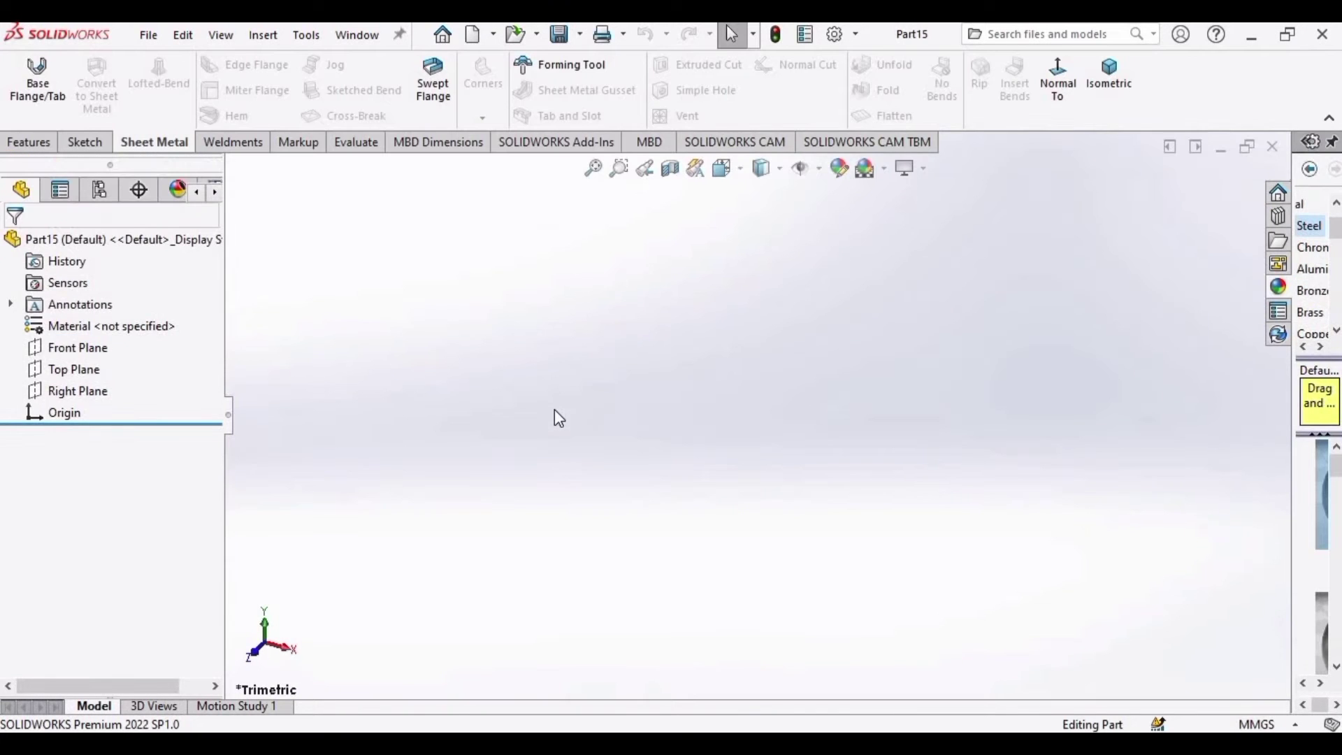
{"action": "left_click", "coordinate": [902, 165]}
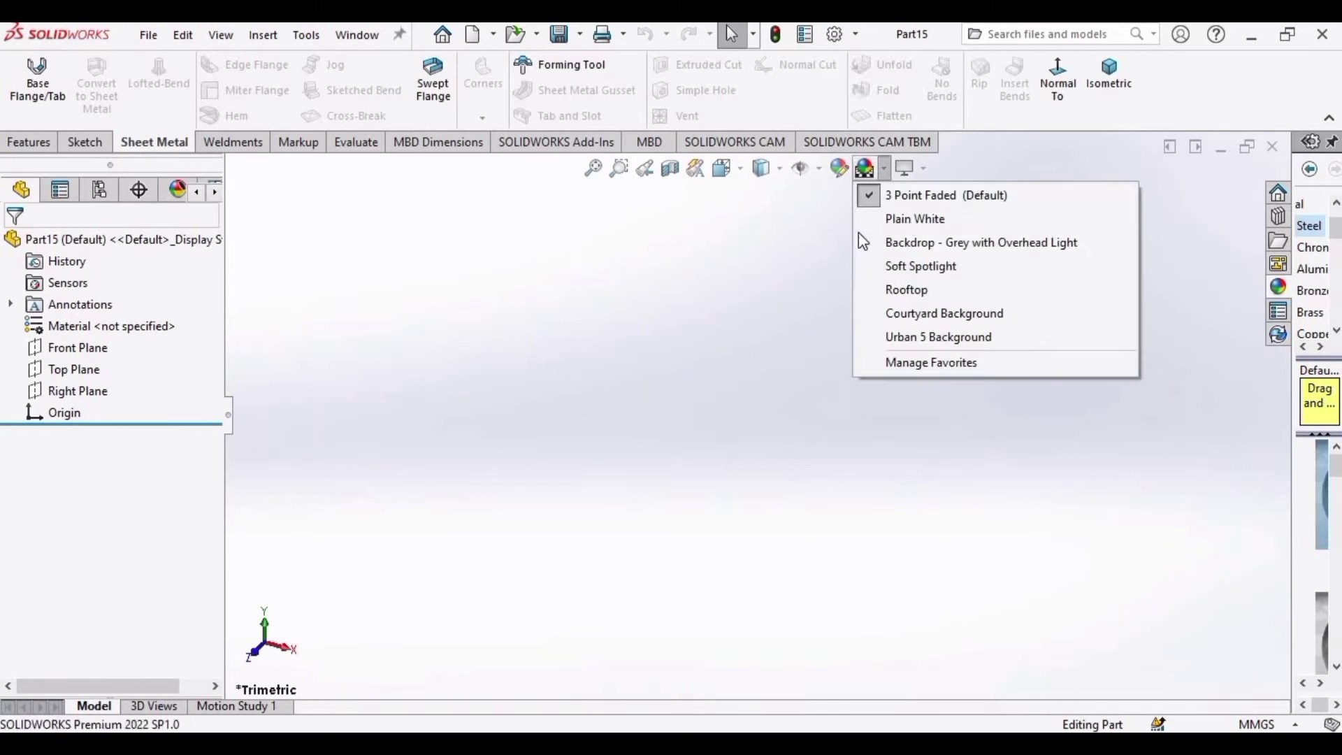
{"action": "left_click", "coordinate": [909, 218]}
- Sketch a circle with a radius of about 61 mm on the Front Plane, centred on the origin
{"action": "left_click", "coordinate": [72, 348]}
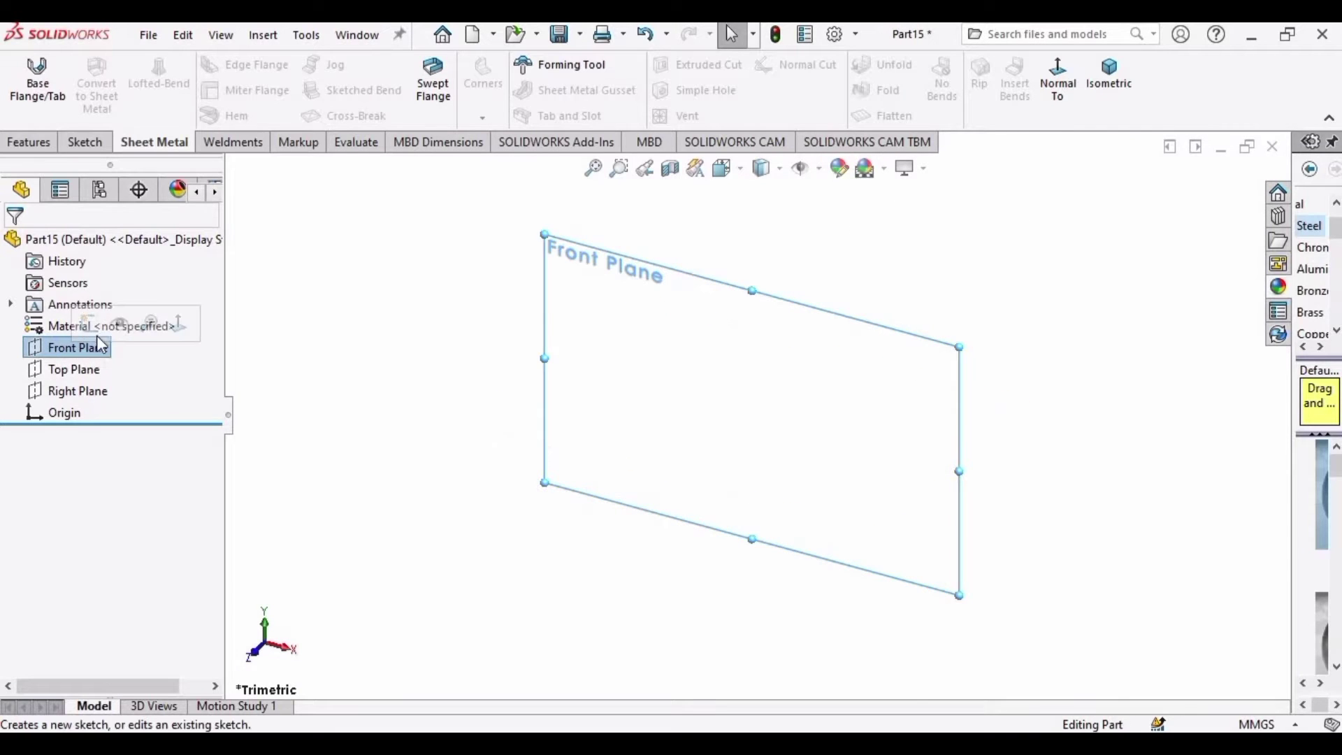
{"action": "left_click", "coordinate": [89, 325]}
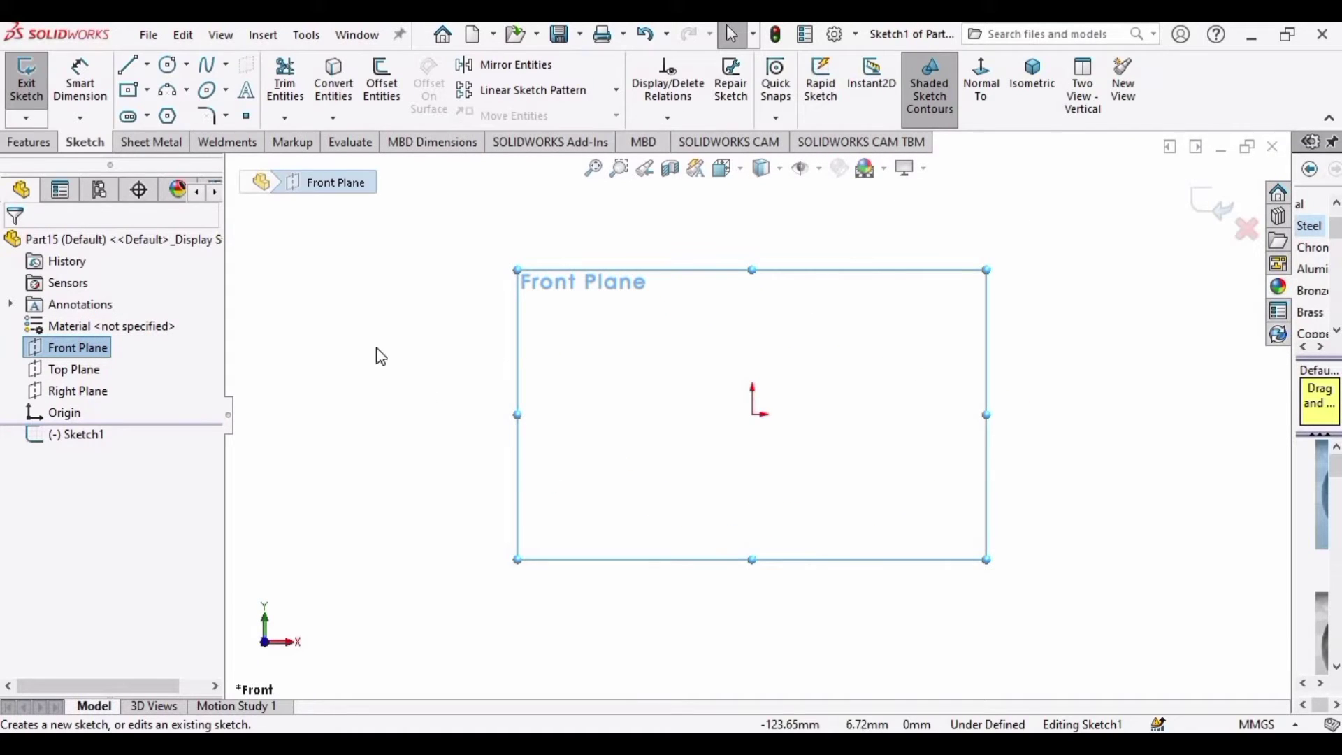
{"action": "left_click", "coordinate": [168, 64]}
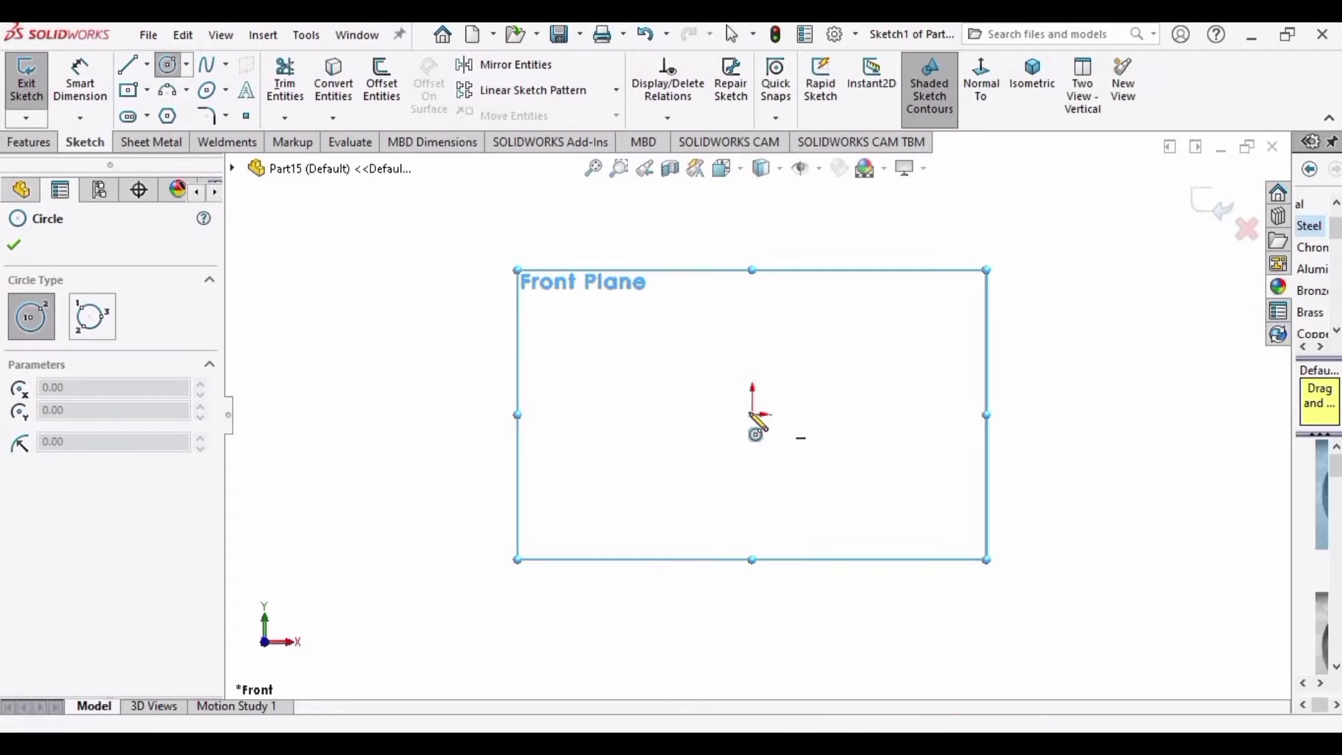
{"action": "left_click", "coordinate": [752, 415]}
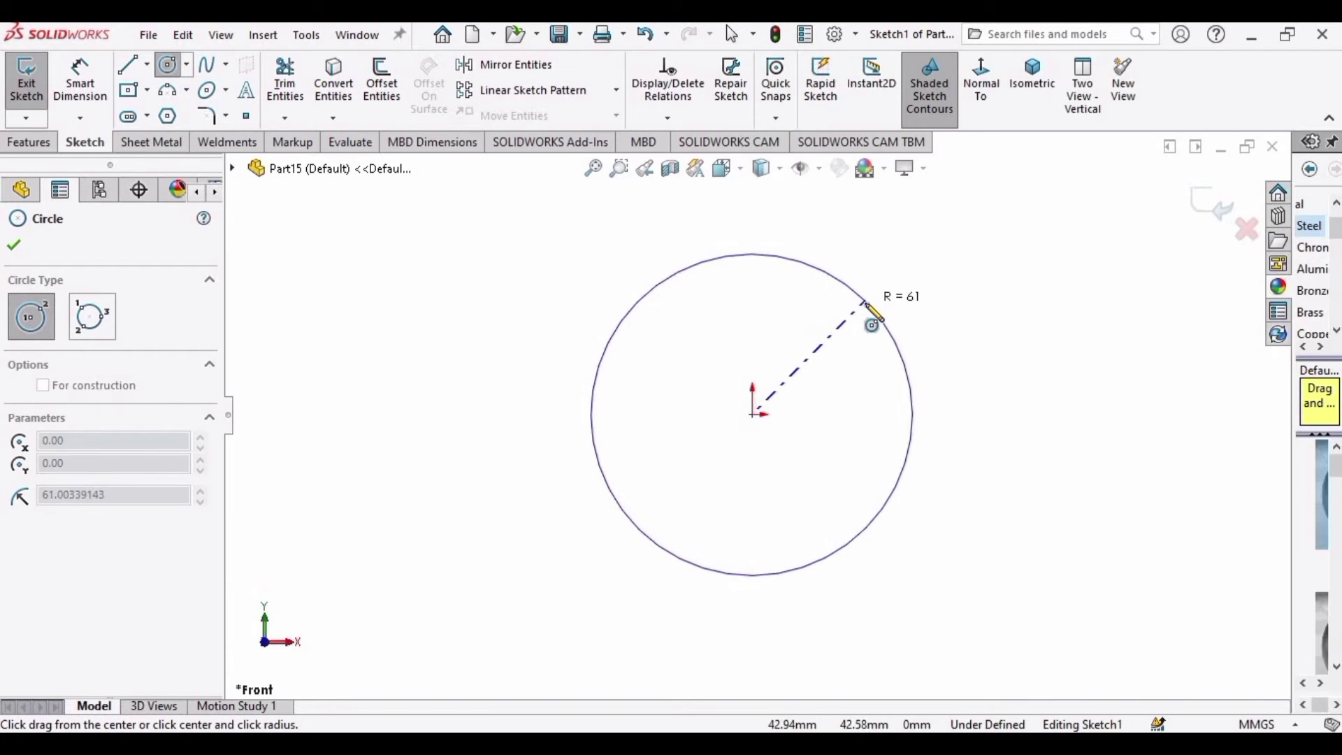
{"action": "left_click", "coordinate": [866, 305]}
{"action": "key", "text": "Escape"}
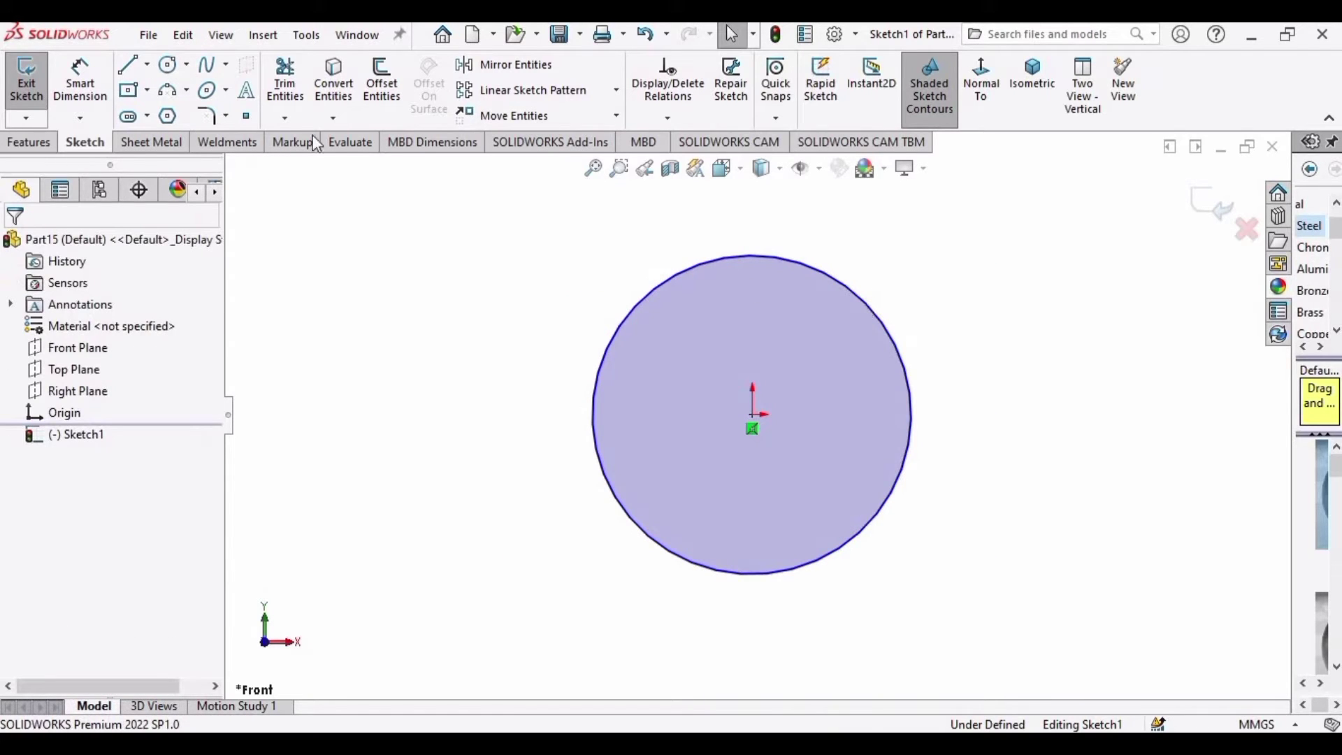
- Dimension the circle's diameter and set it to 200 mm
{"action": "left_click", "coordinate": [83, 73]}
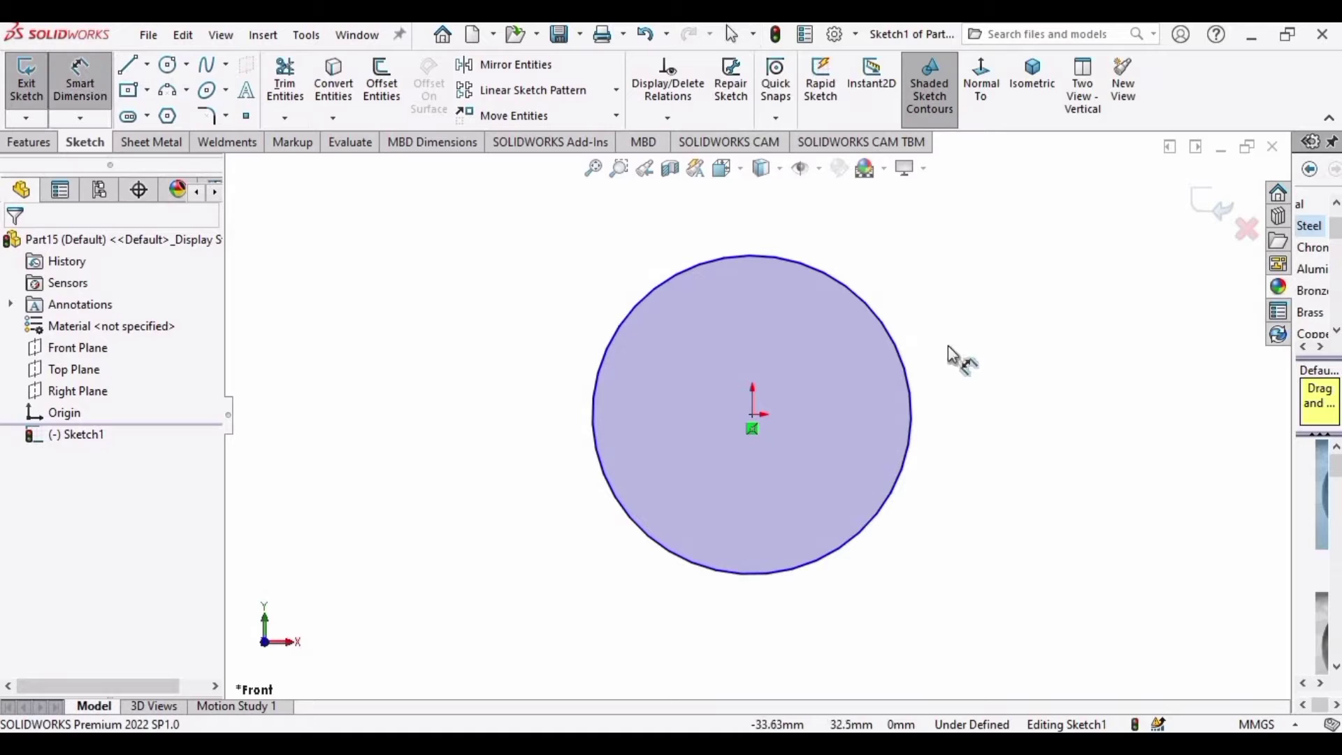
{"action": "left_click", "coordinate": [908, 397]}
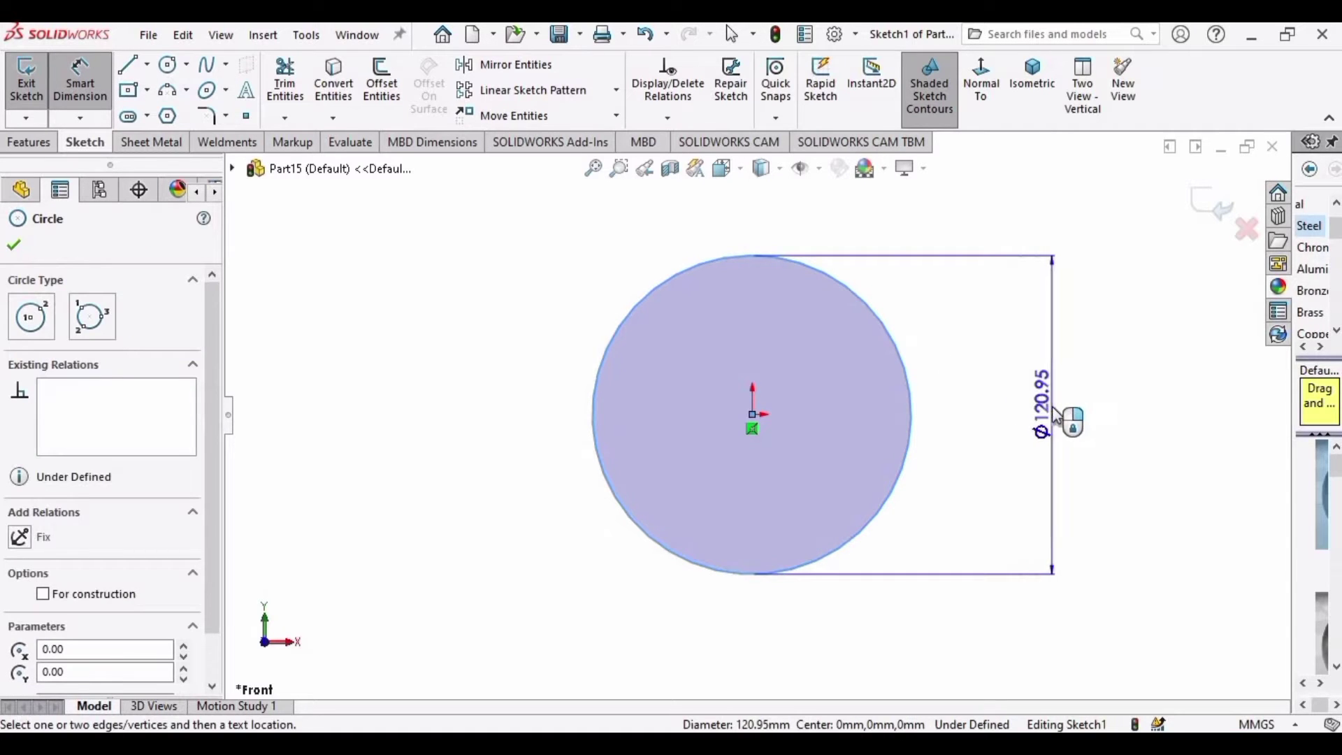
{"action": "left_click", "coordinate": [1059, 415]}
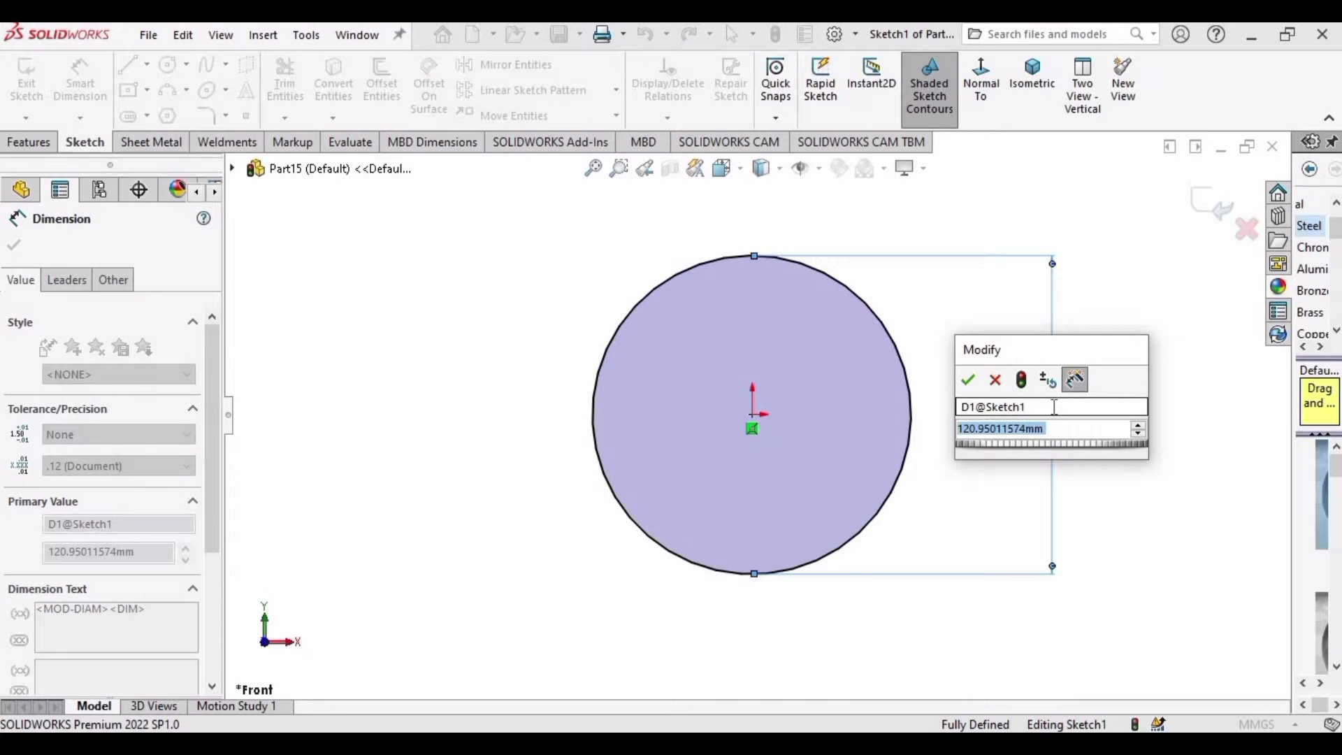
{"action": "type", "text": "200"}
{"action": "key", "text": "Return"}
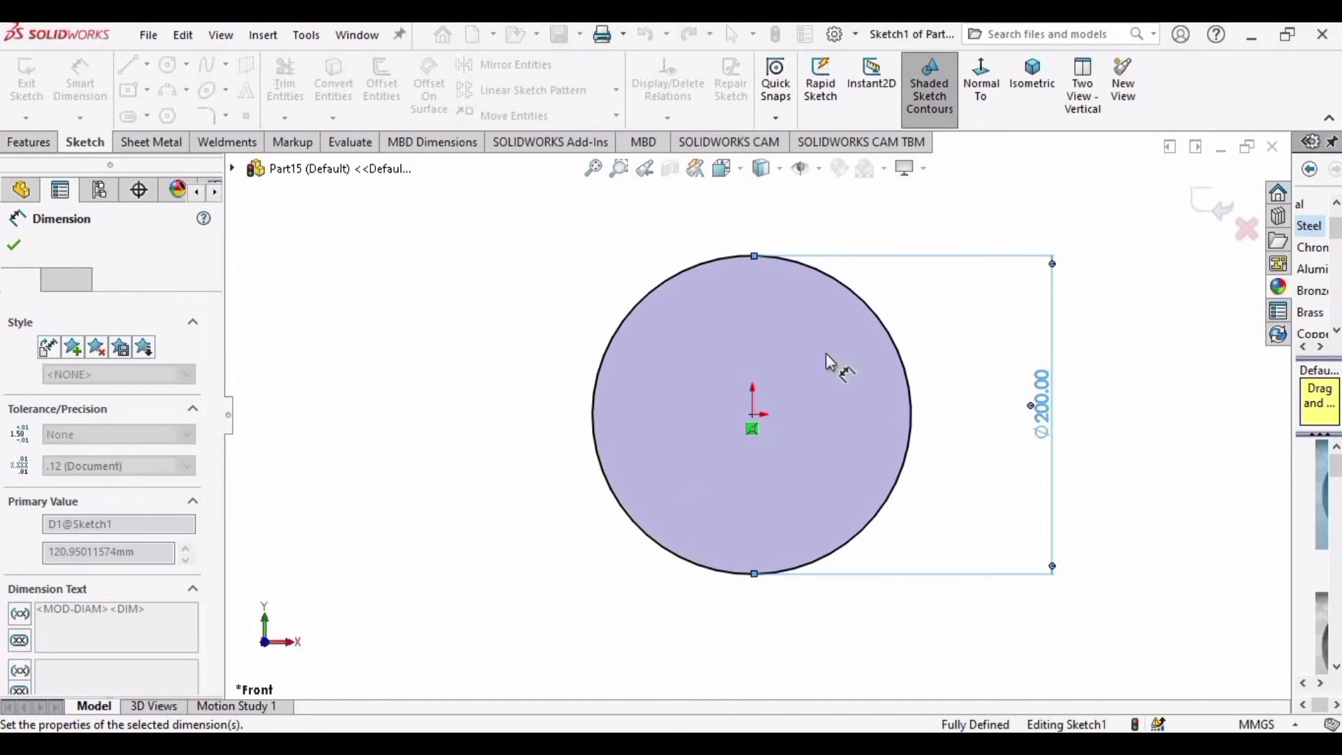
{"action": "left_click", "coordinate": [15, 255]}
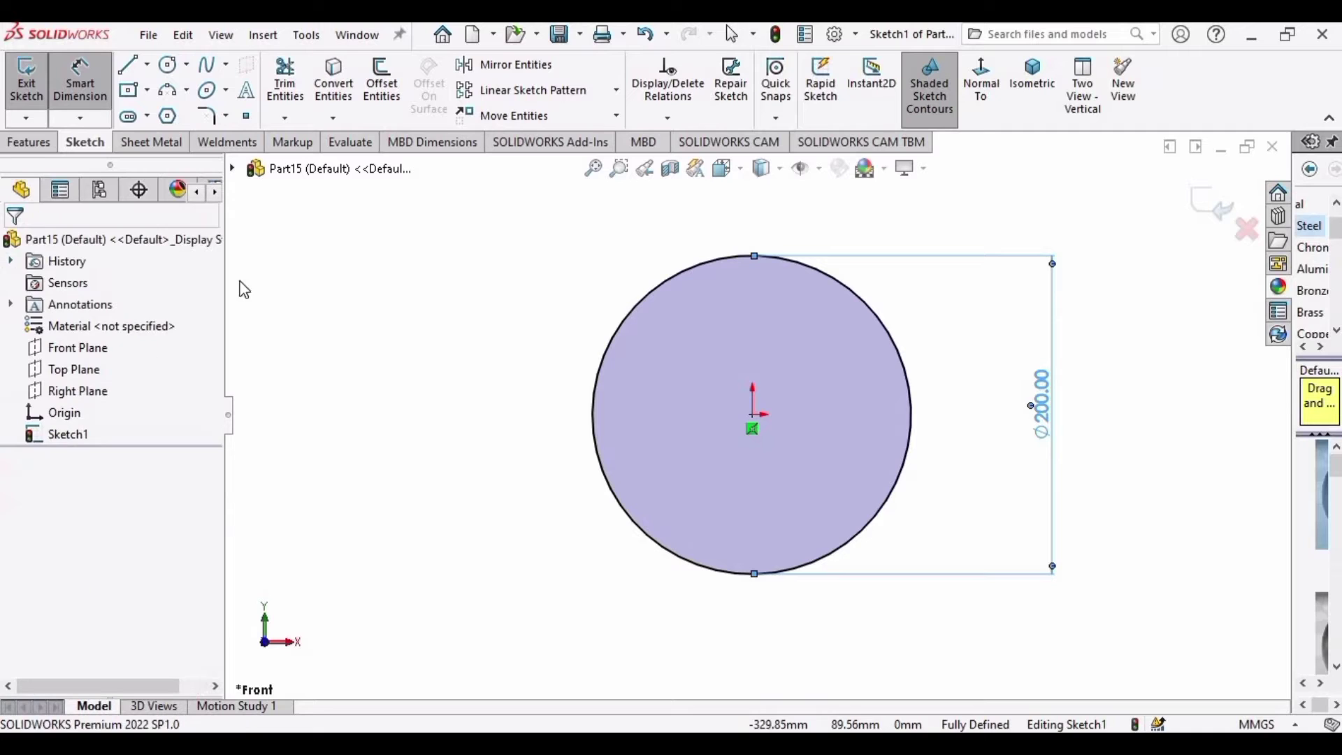
- Set up a blind boss extrusion of the circle with a depth of 400 mm
{"action": "key", "text": "z"}
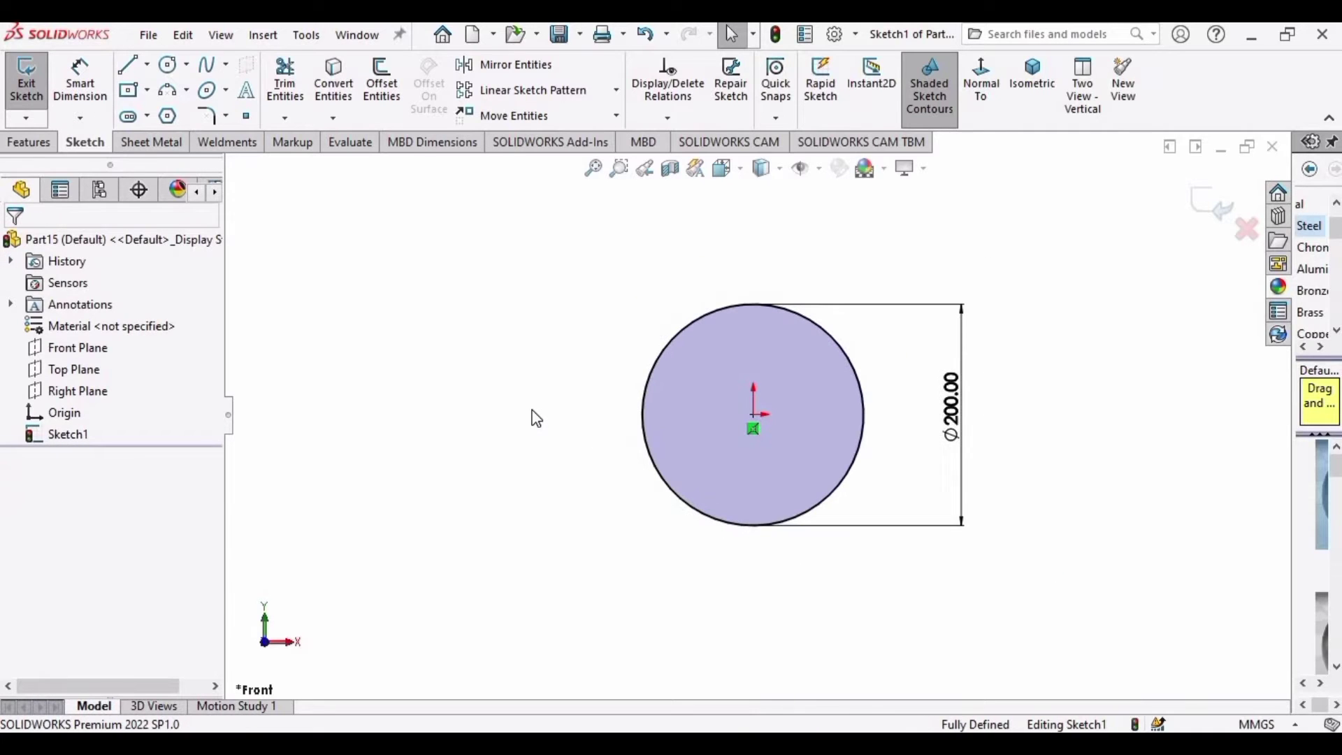
{"action": "left_click", "coordinate": [42, 142]}
{"action": "left_click", "coordinate": [34, 78]}
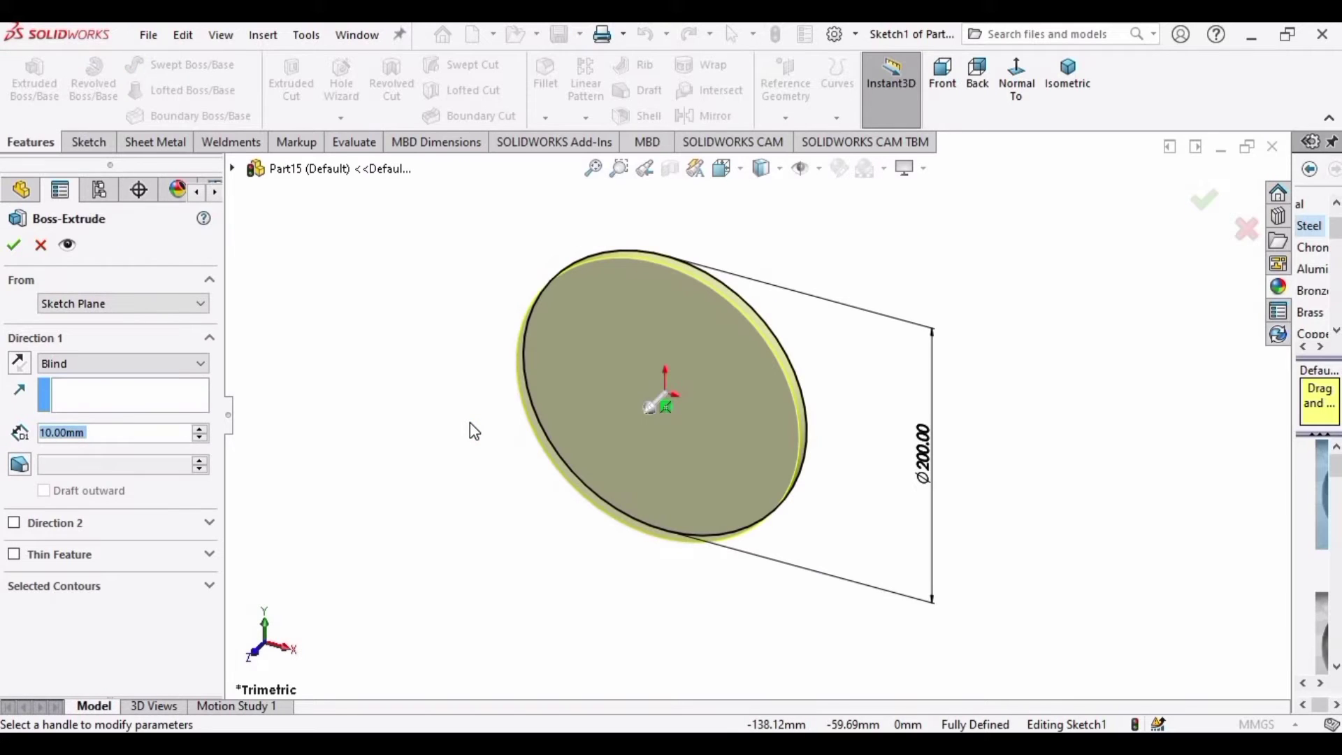
{"action": "type", "text": "49"}
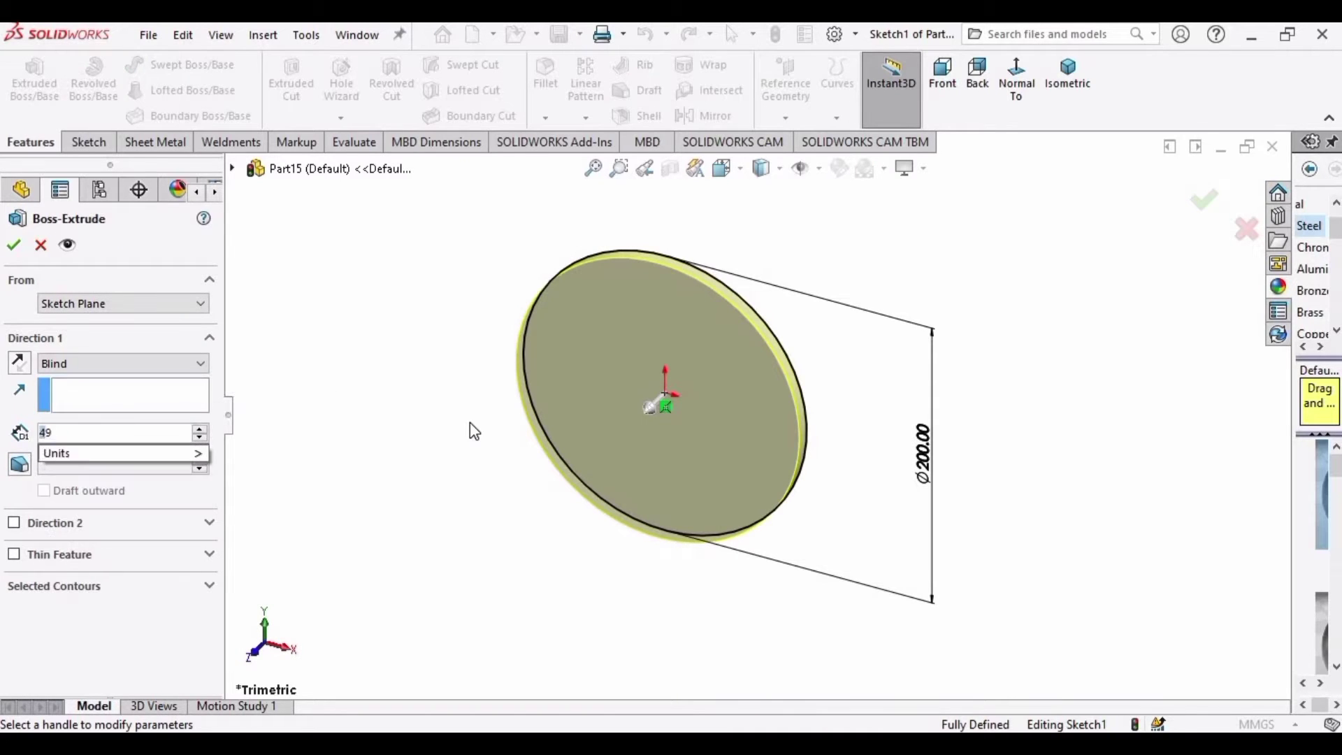
{"action": "key", "text": "BackSpace"}
{"action": "type", "text": "00"}
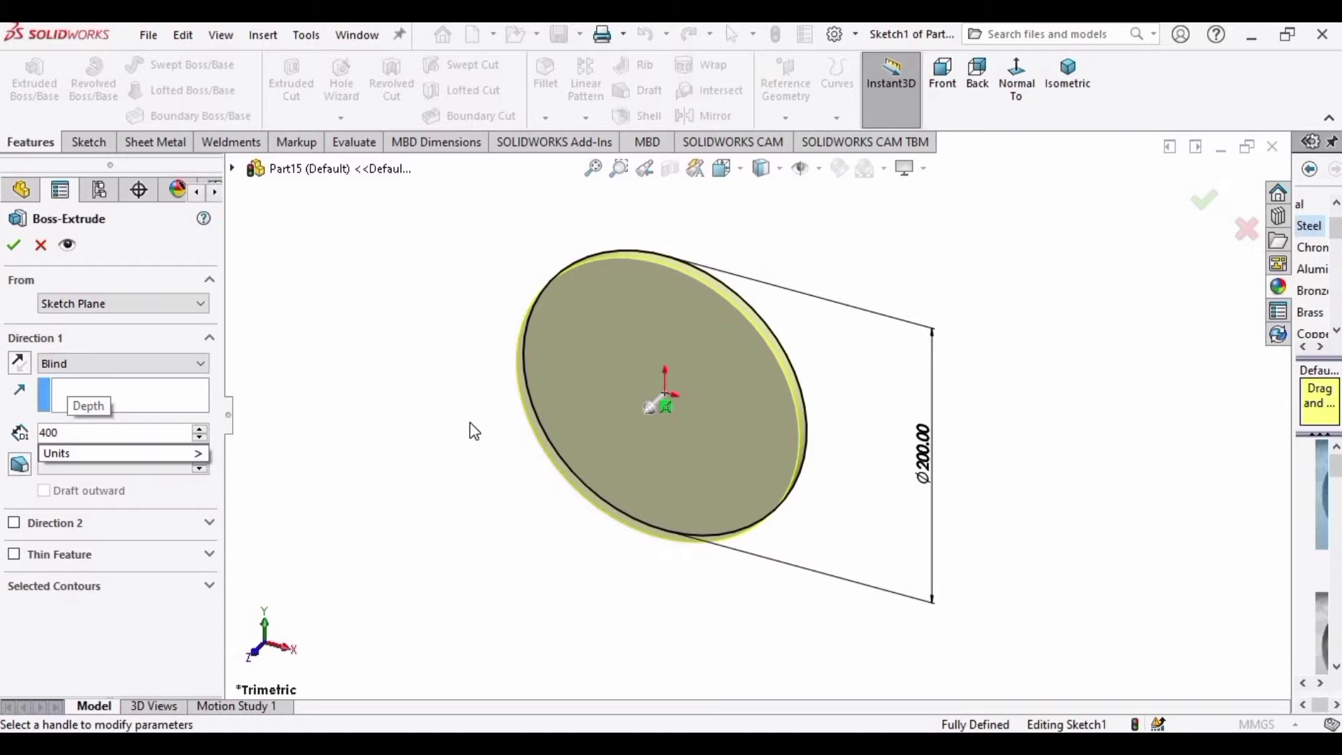
{"action": "key", "text": "Return"}
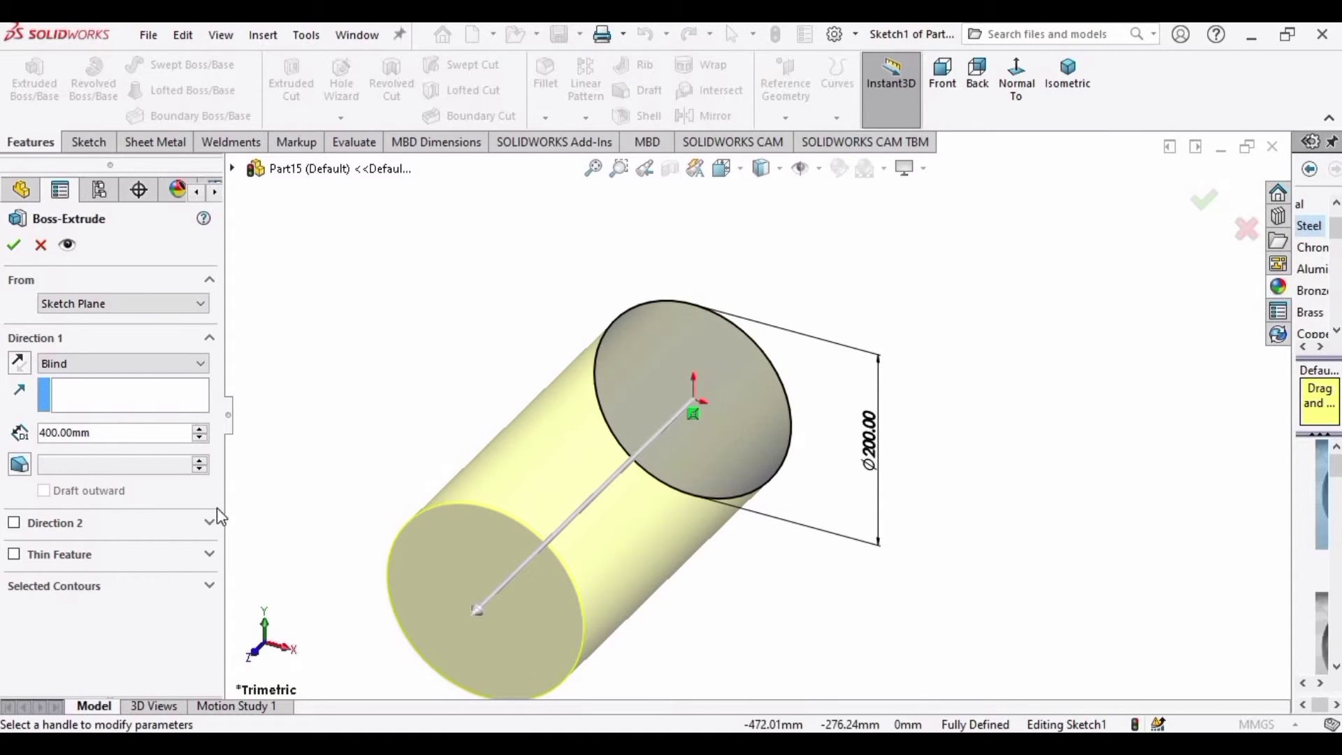
- Make the extrusion a one-direction thin feature with a 5 mm wall thickness and complete it
{"action": "left_click", "coordinate": [1014, 88]}
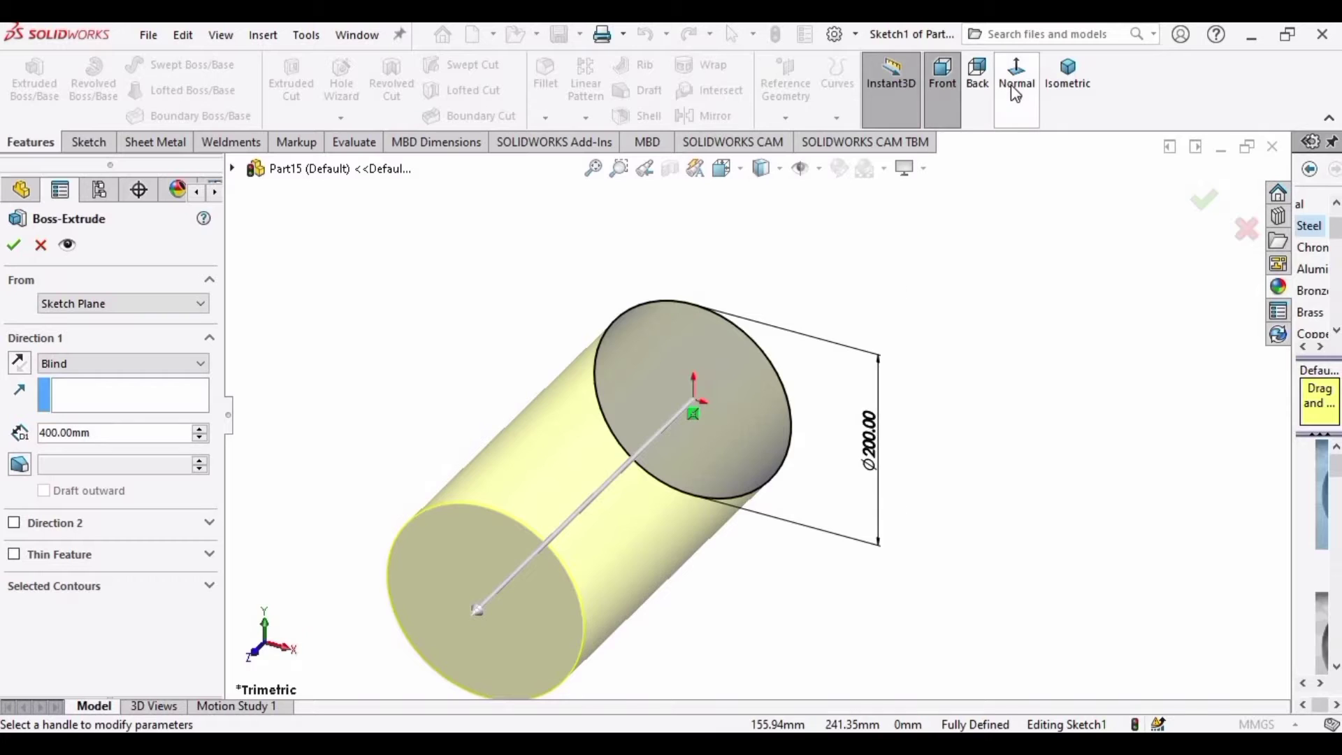
{"action": "left_click", "coordinate": [1067, 73]}
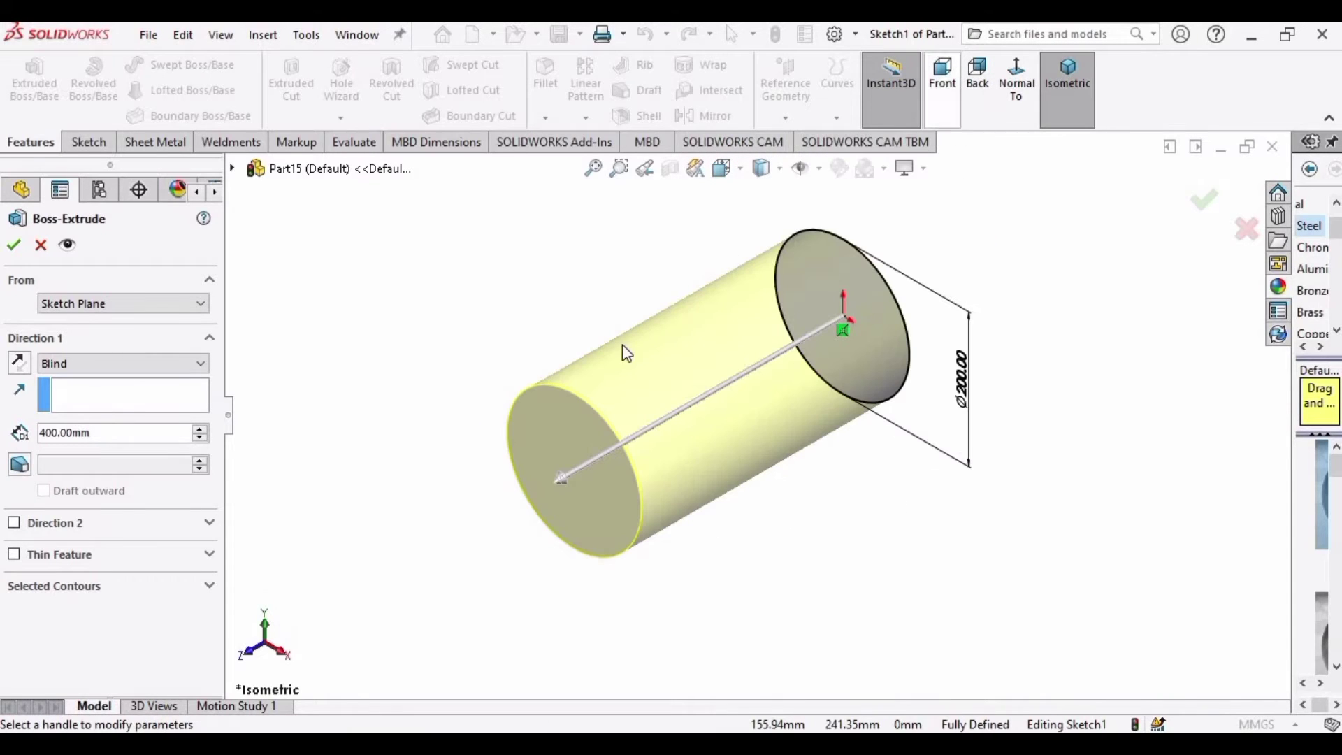
{"action": "left_click", "coordinate": [211, 556]}
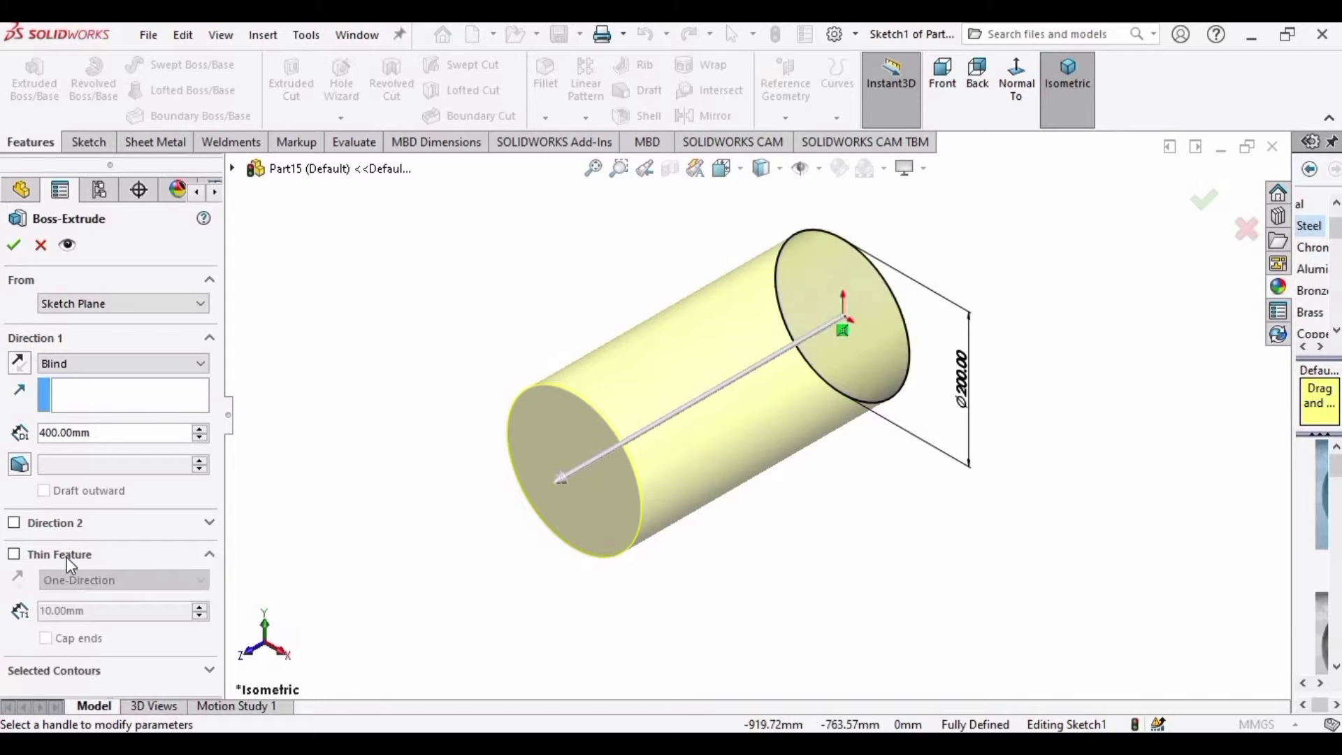
{"action": "left_click", "coordinate": [14, 554]}
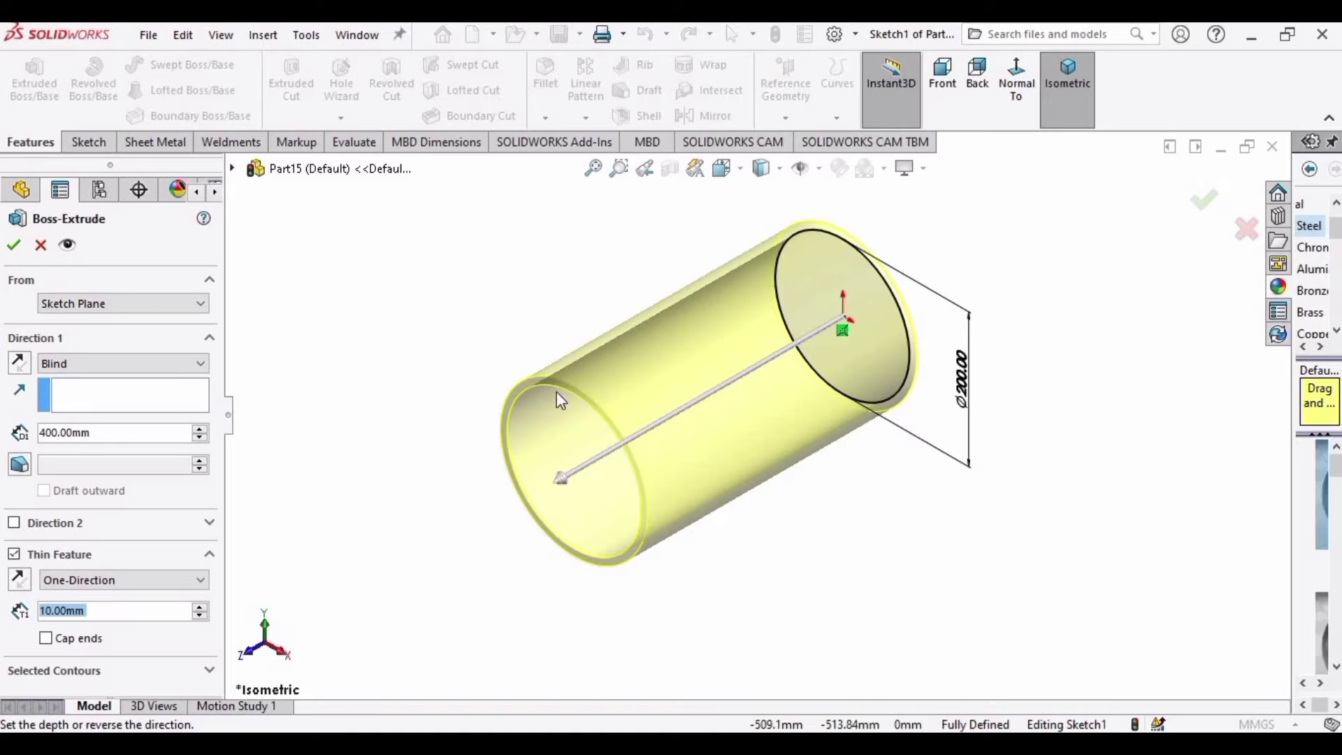
{"action": "type", "text": "5"}
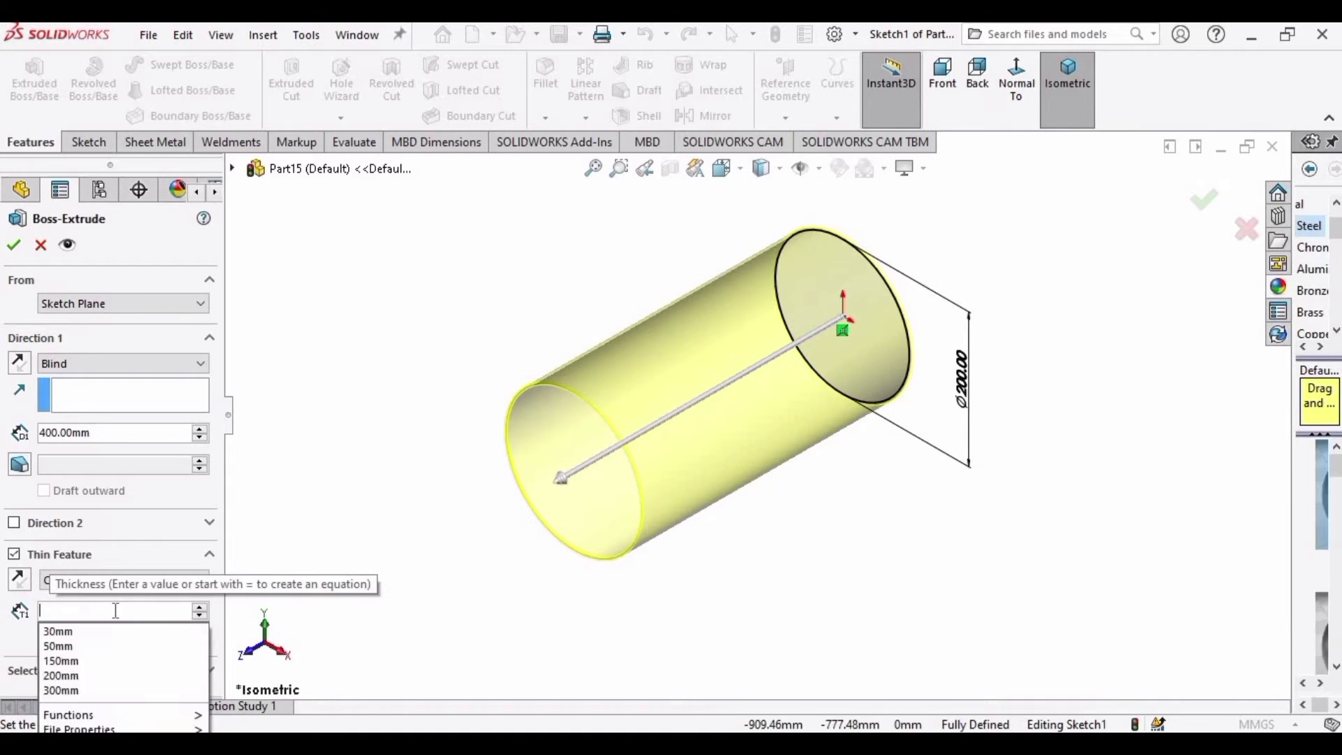
{"action": "key", "text": "Return"}
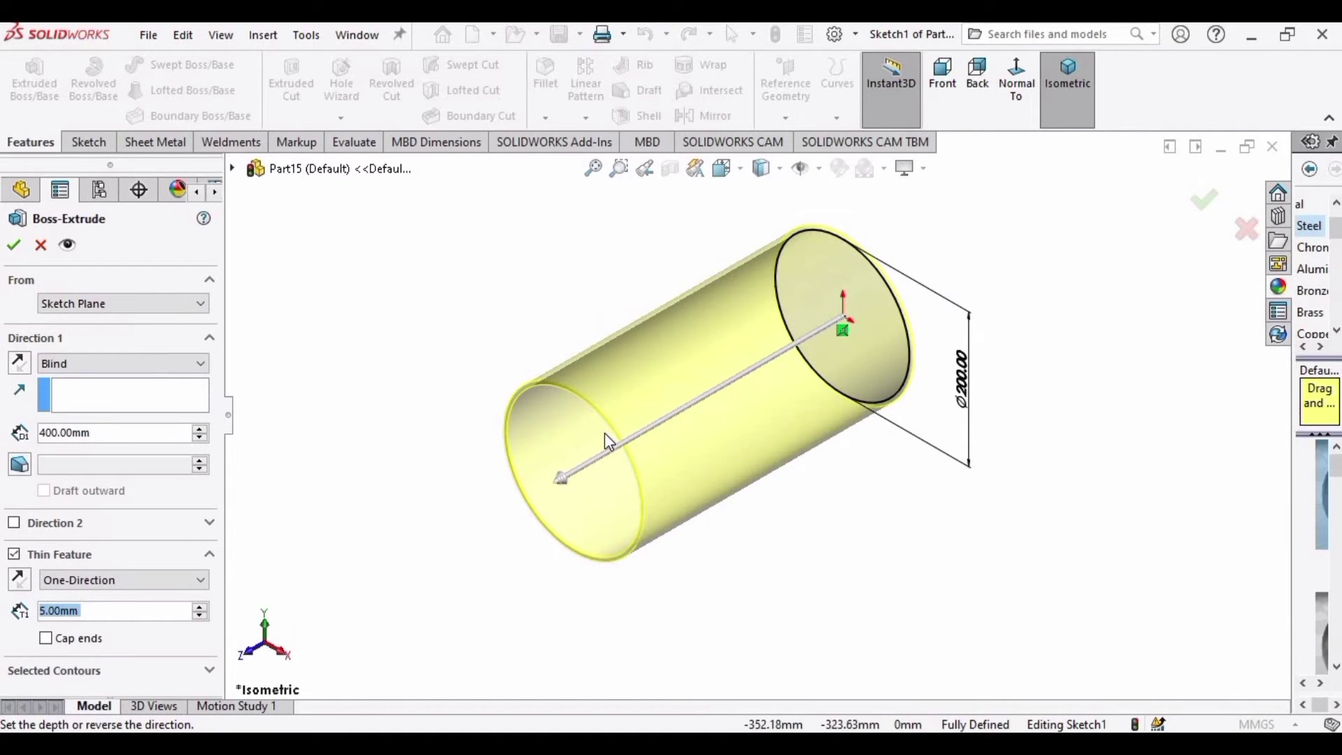
{"action": "scroll", "coordinate": [606, 433], "scroll_direction": "down", "scroll_amount": 3}
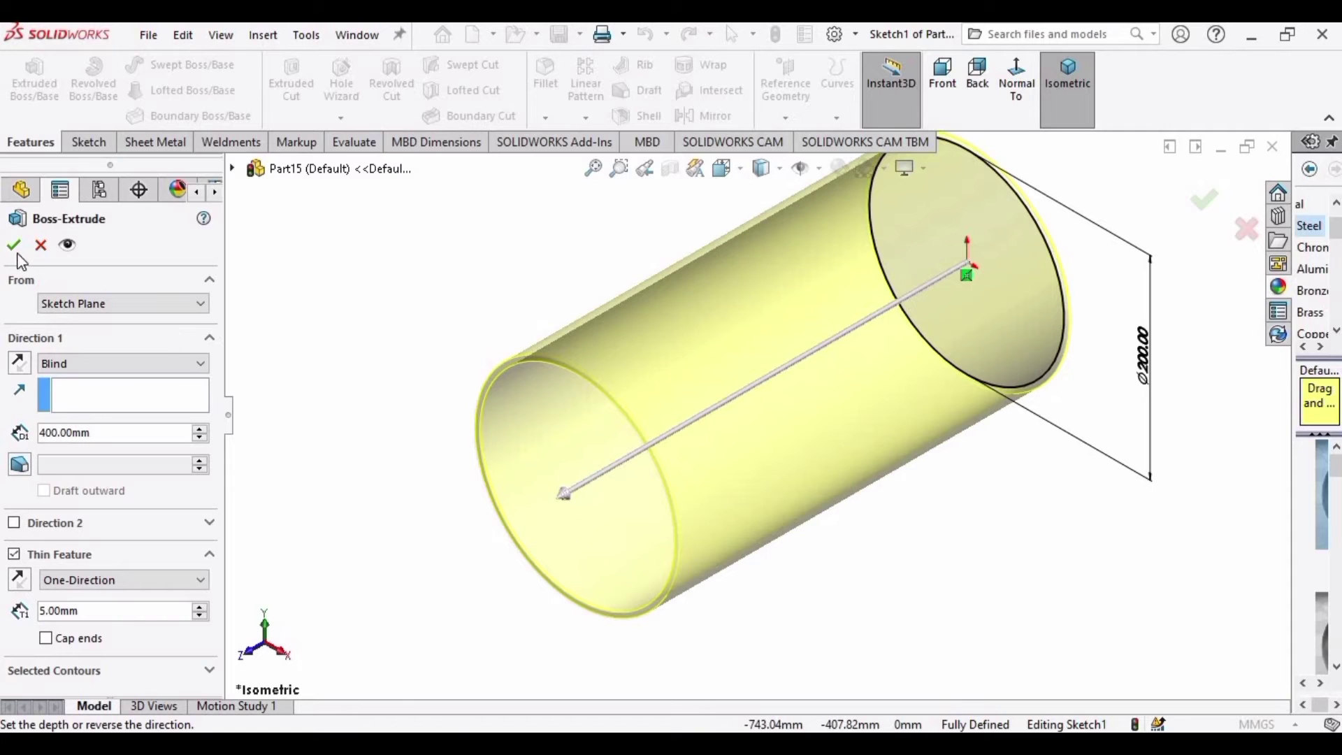
{"action": "left_click", "coordinate": [13, 245]}
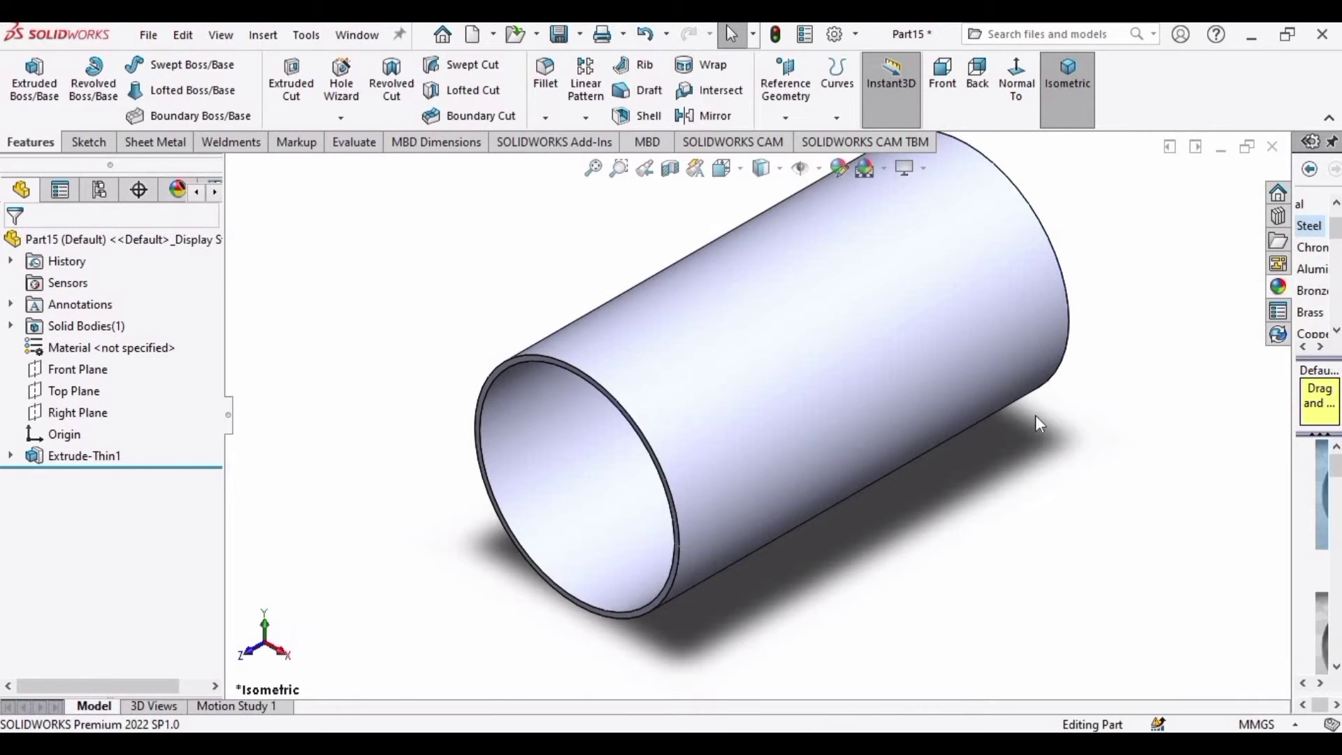
- Apply a bright yellow colour from the standard palette to the whole tube part
{"action": "left_click", "coordinate": [840, 168]}
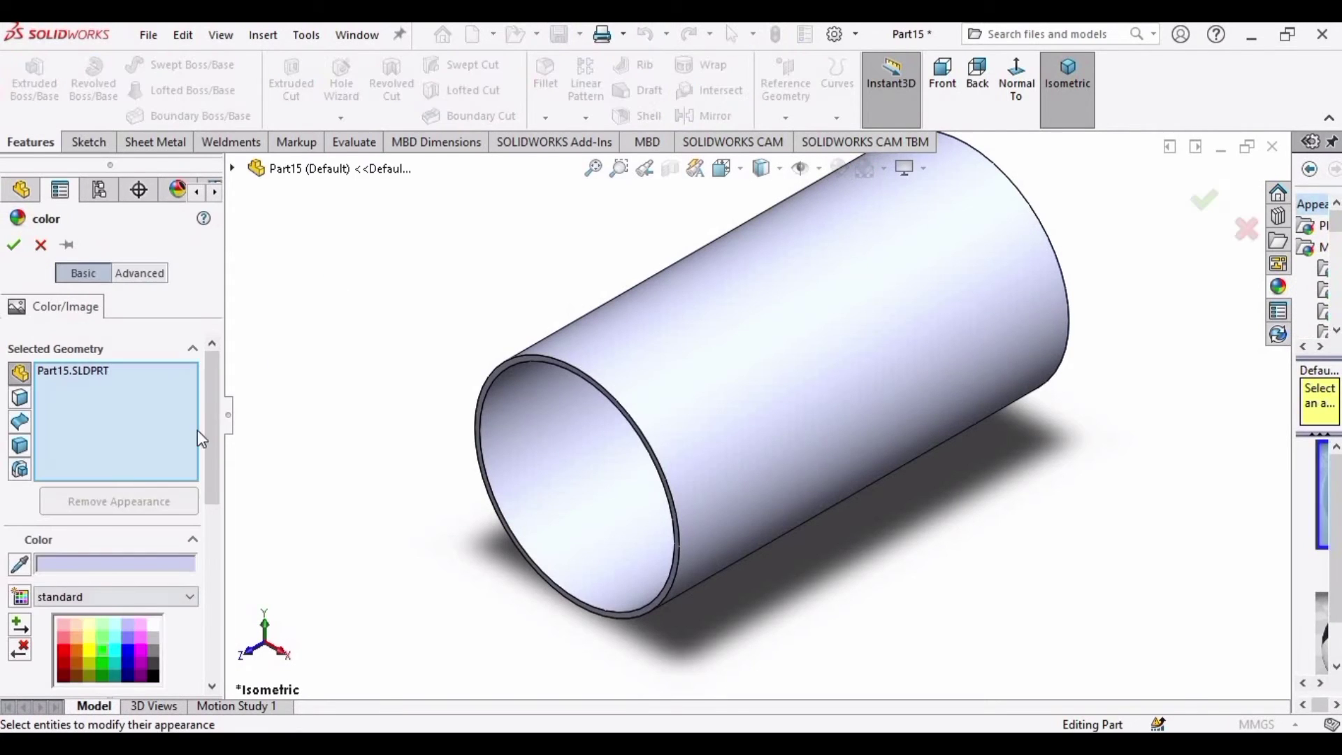
{"action": "scroll", "coordinate": [208, 447], "scroll_direction": "down", "scroll_amount": 3}
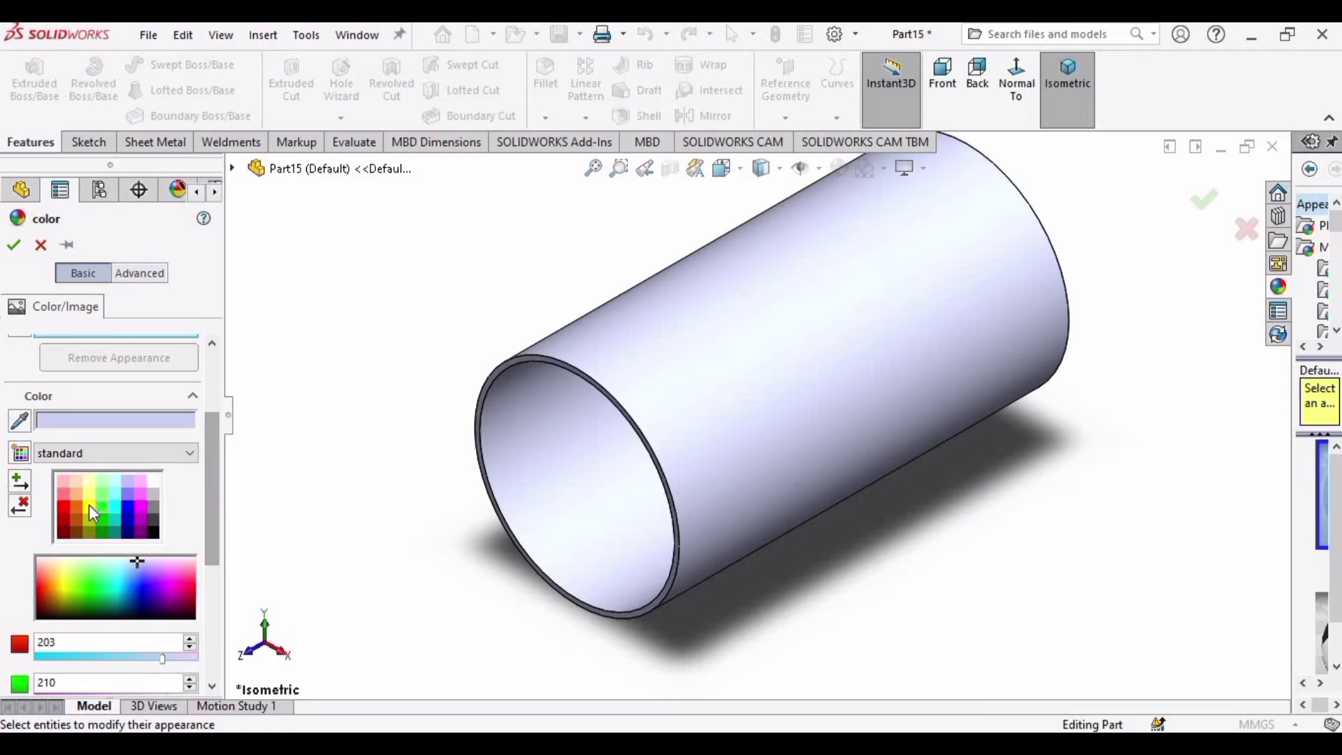
{"action": "left_click", "coordinate": [89, 498]}
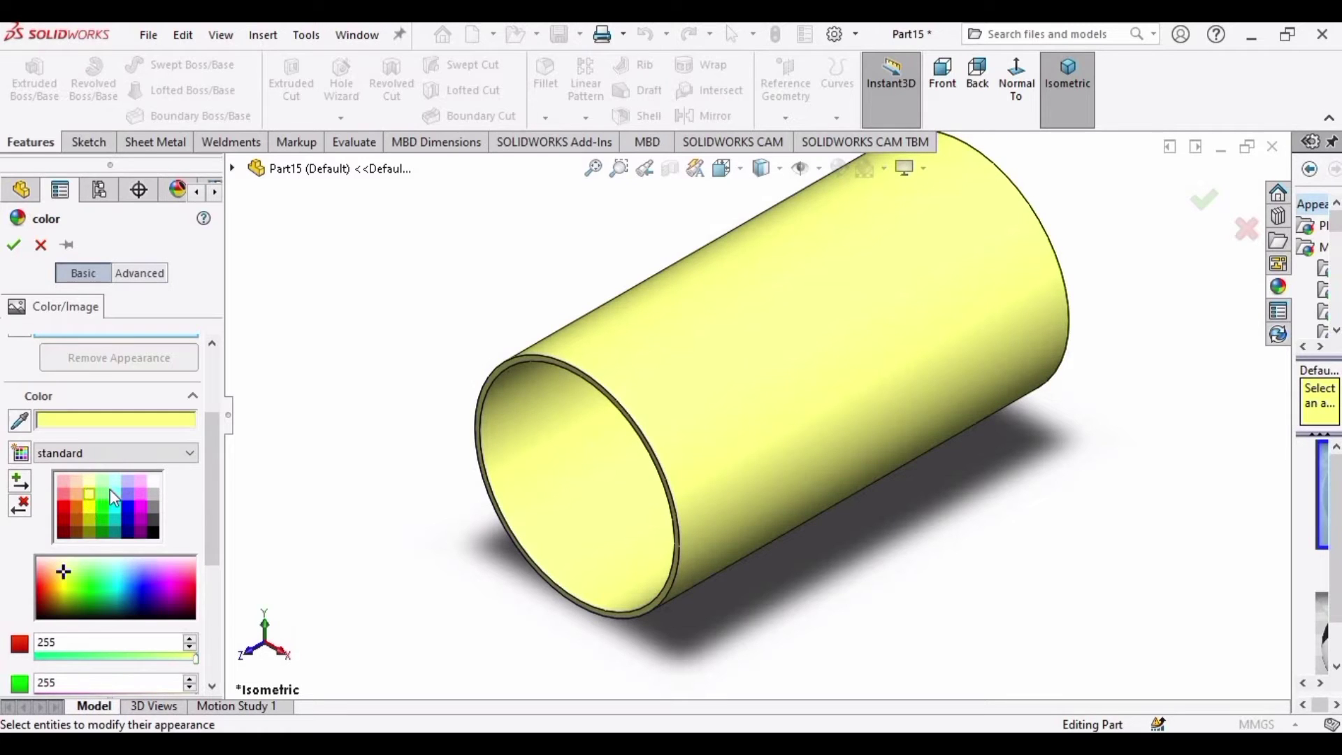
{"action": "left_click", "coordinate": [86, 505]}
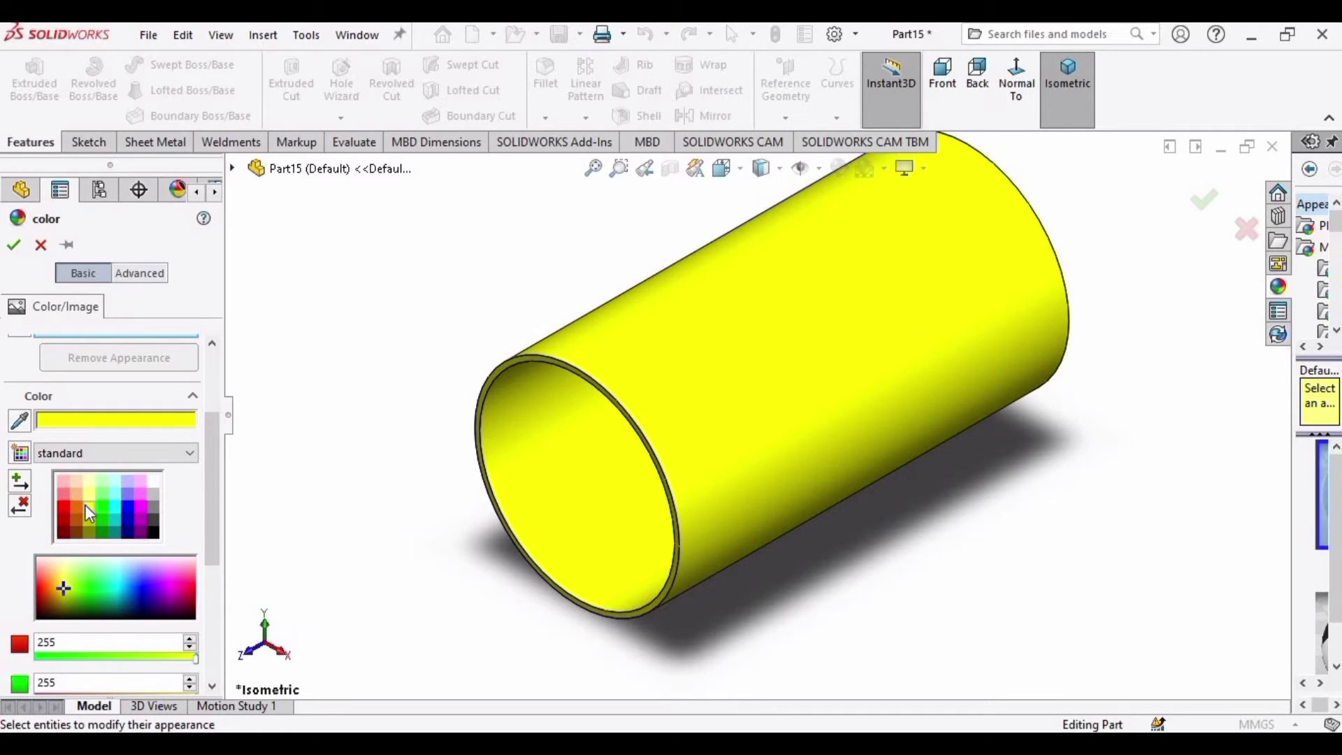
{"action": "left_click", "coordinate": [14, 245]}
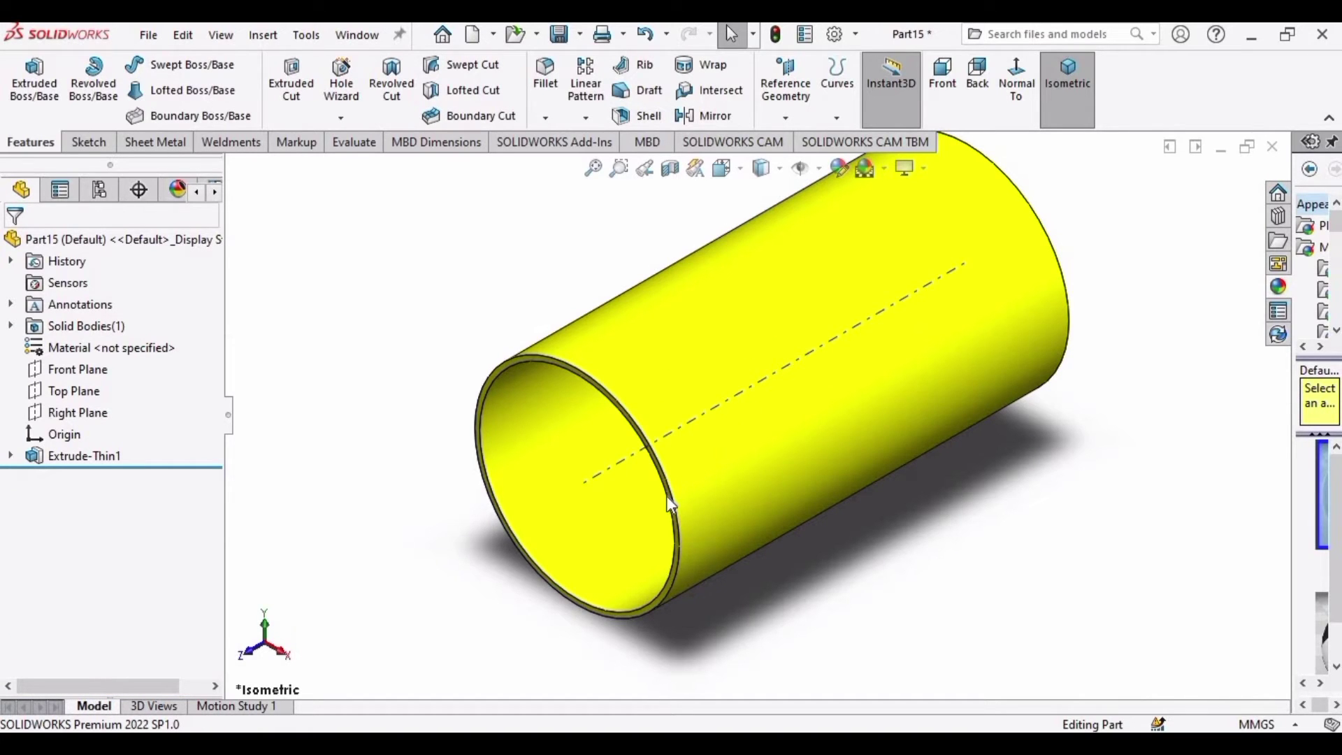
- Start a new sketch on the ring-shaped front end face of the tube
{"action": "scroll", "coordinate": [669, 500], "scroll_direction": "down", "scroll_amount": 5}
{"action": "left_click", "coordinate": [860, 499]}
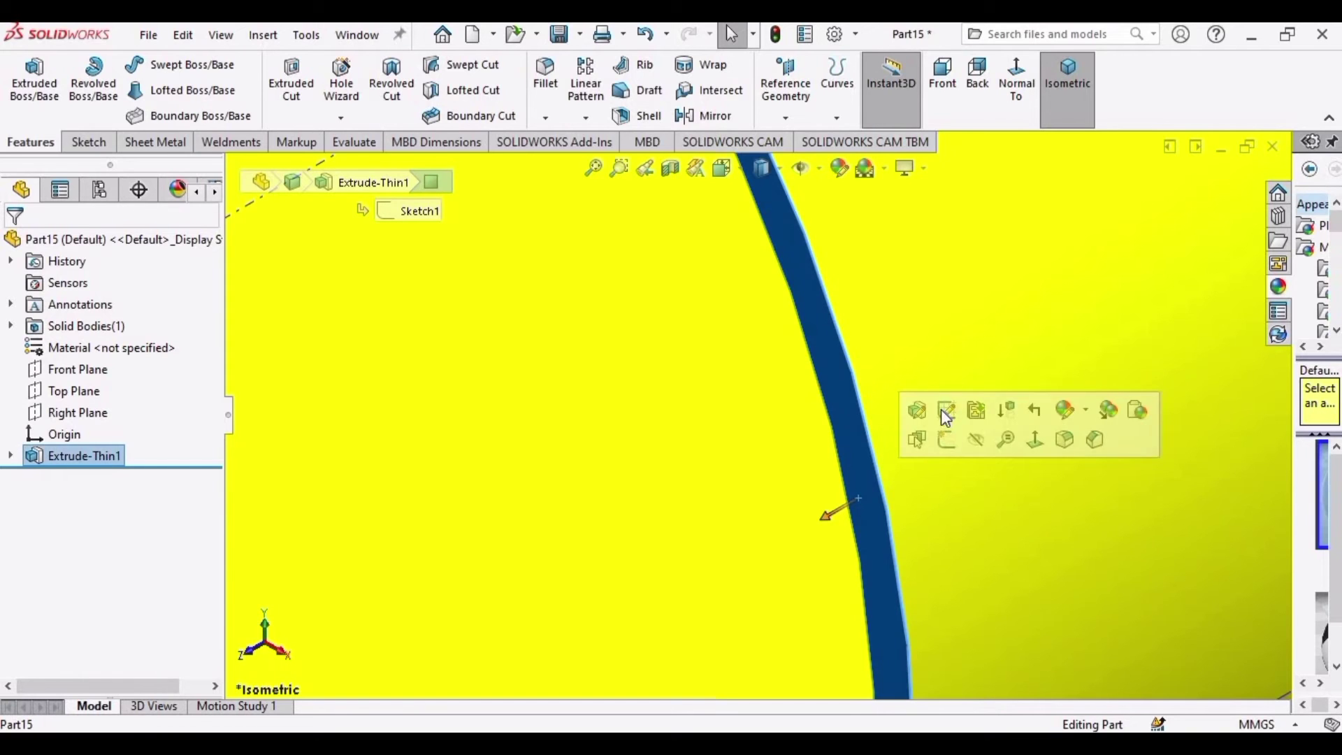
{"action": "left_click", "coordinate": [946, 442]}
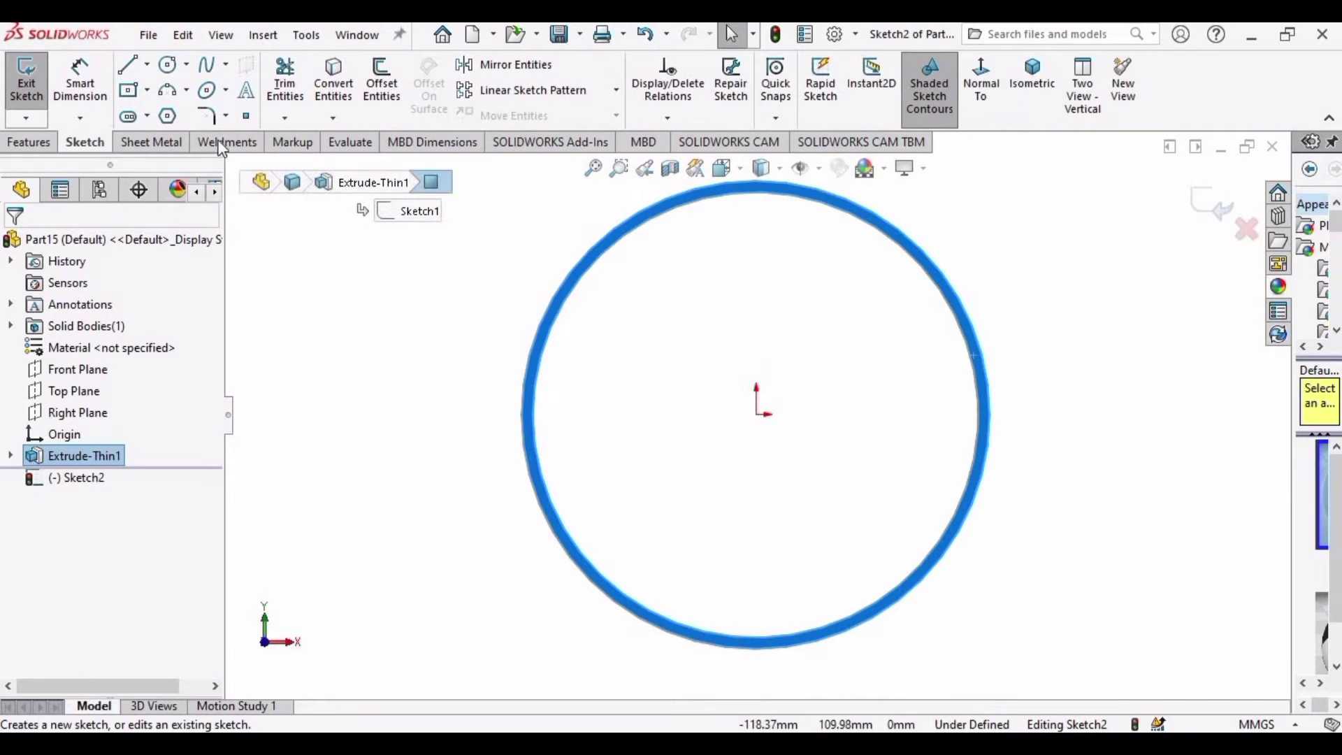
- Sketch a center rectangle about 37 mm high across the tube wall, centred on the inner edge level with the origin on the negative X side
{"action": "left_click", "coordinate": [148, 93]}
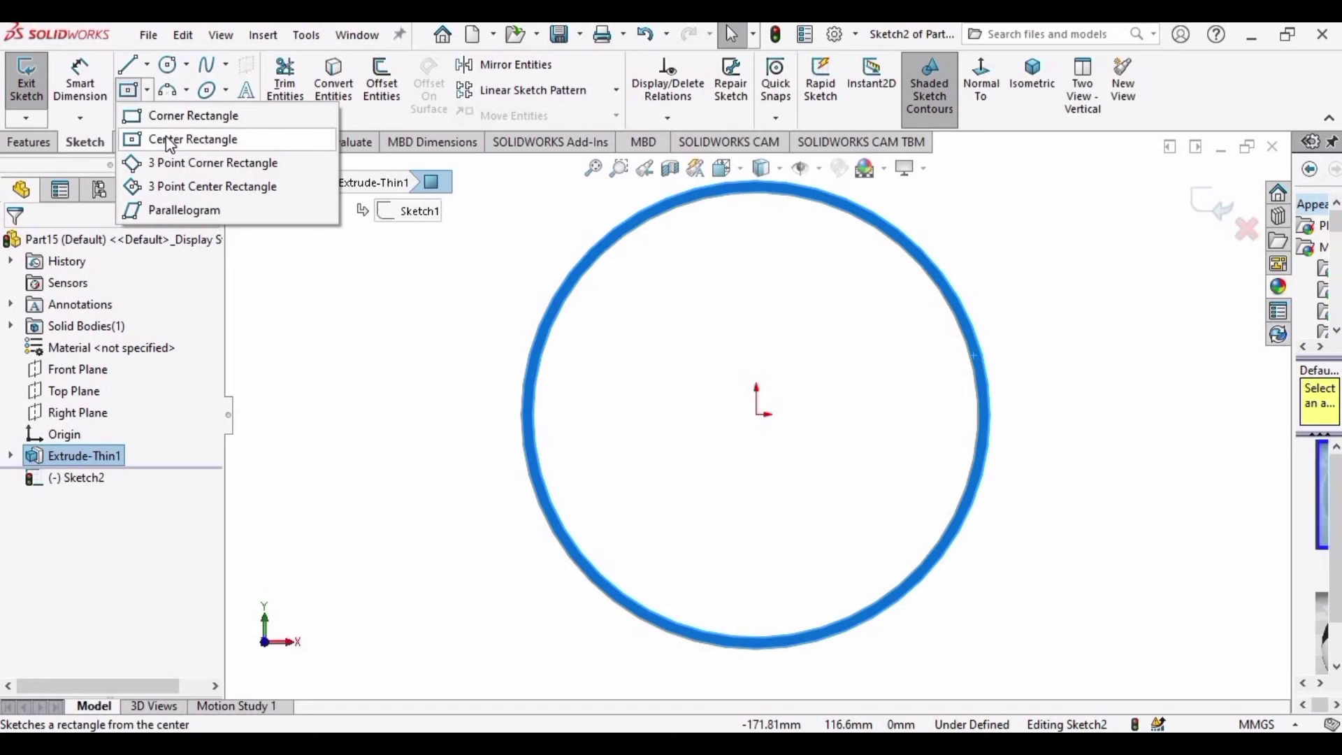
{"action": "left_click", "coordinate": [169, 141]}
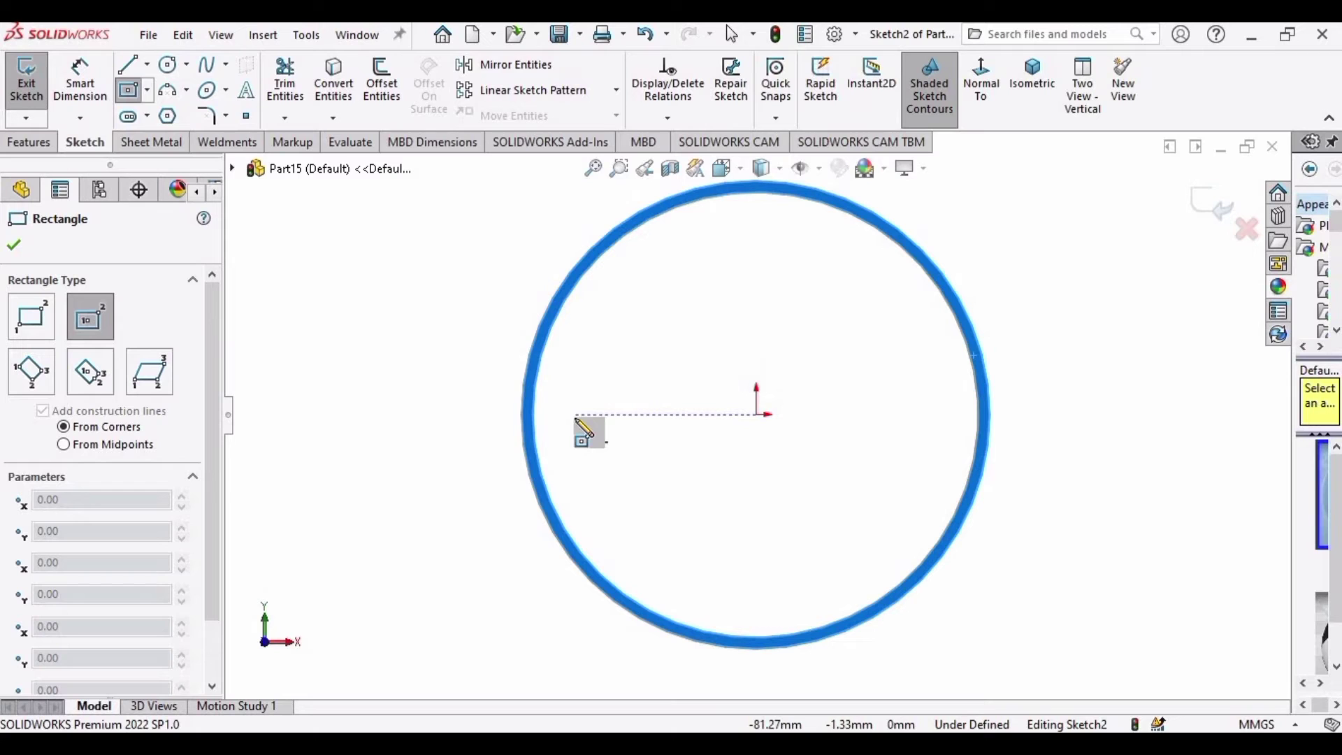
{"action": "scroll", "coordinate": [699, 423], "scroll_direction": "down", "scroll_amount": 3}
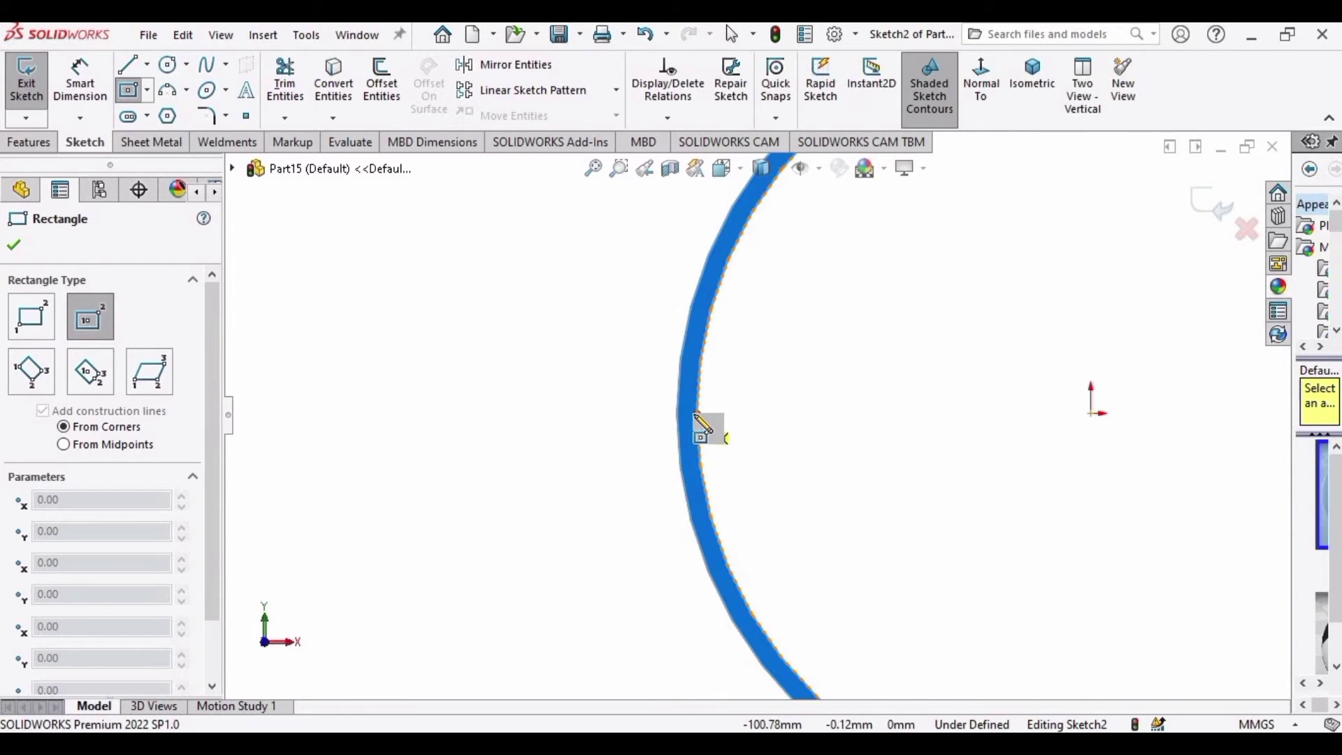
{"action": "left_click", "coordinate": [696, 415]}
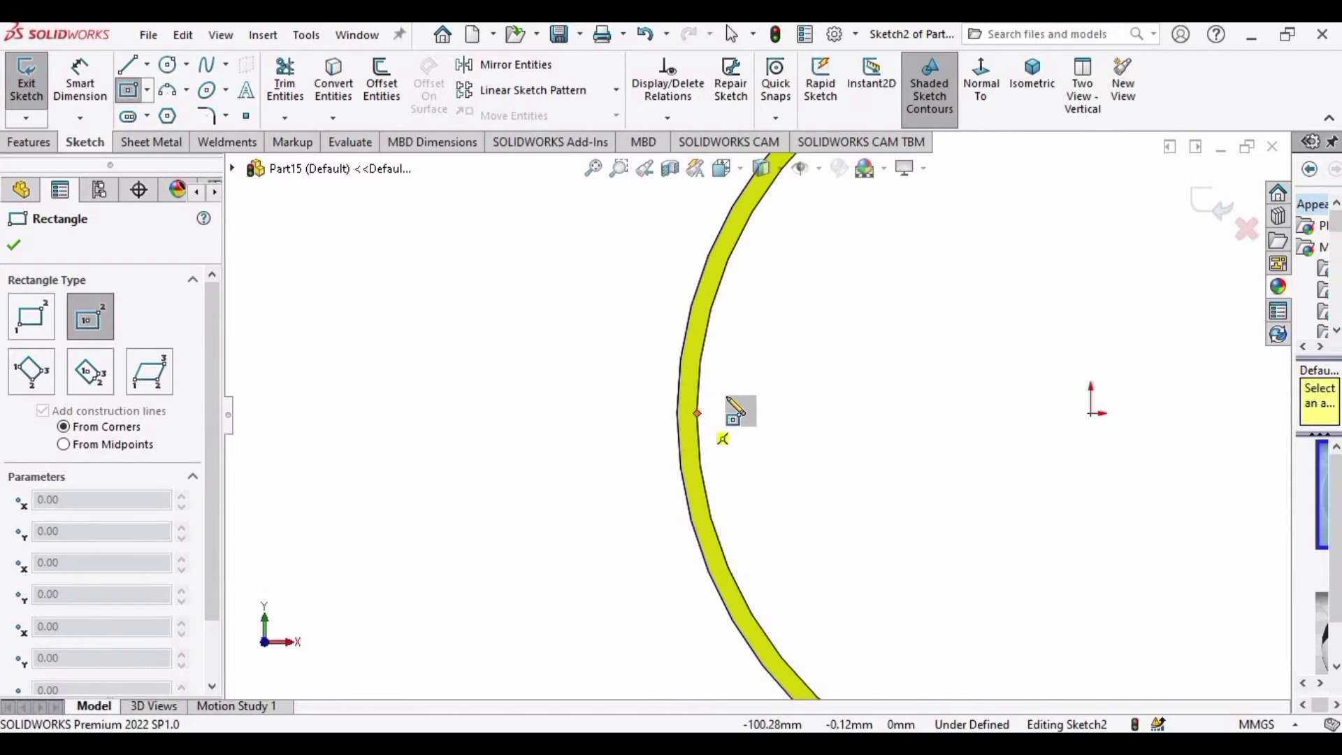
{"action": "left_click", "coordinate": [818, 341]}
{"action": "key", "text": "Escape"}
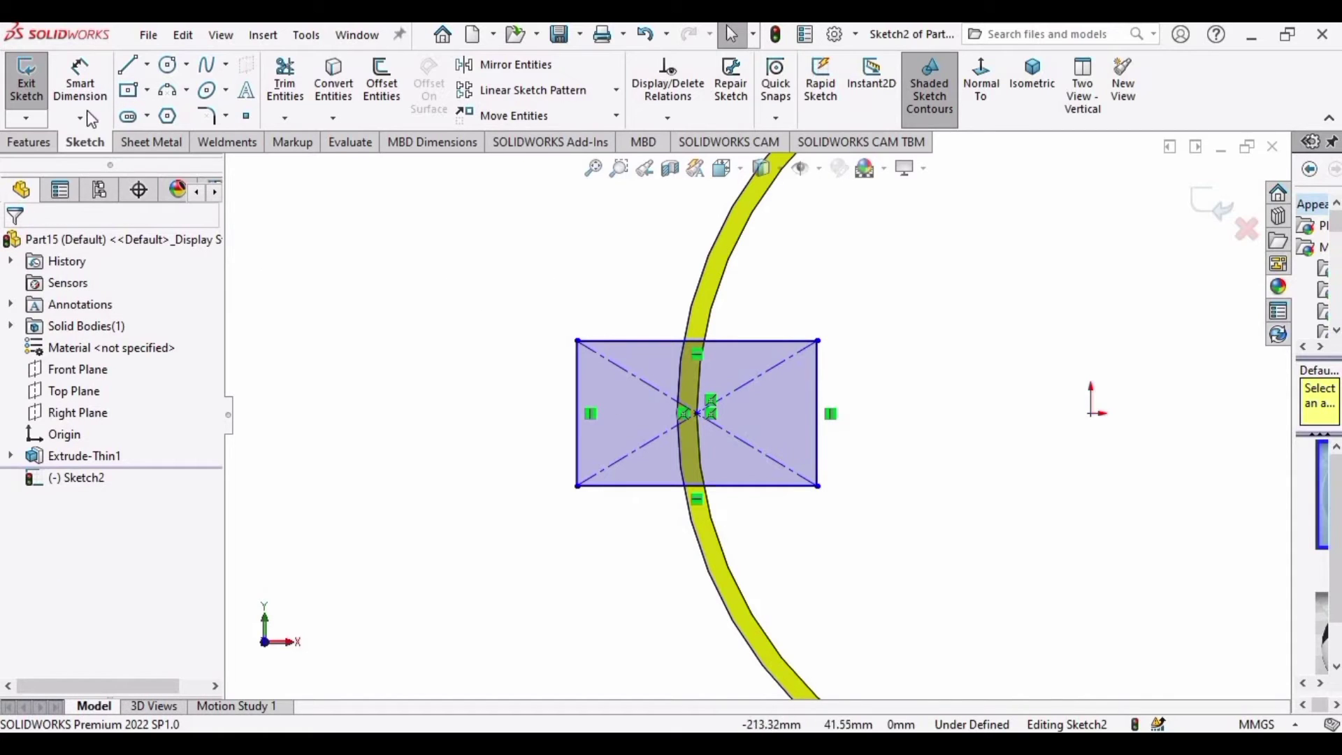
- Dimension the rectangle's vertical side and set its height to 4 mm
{"action": "left_click", "coordinate": [80, 86]}
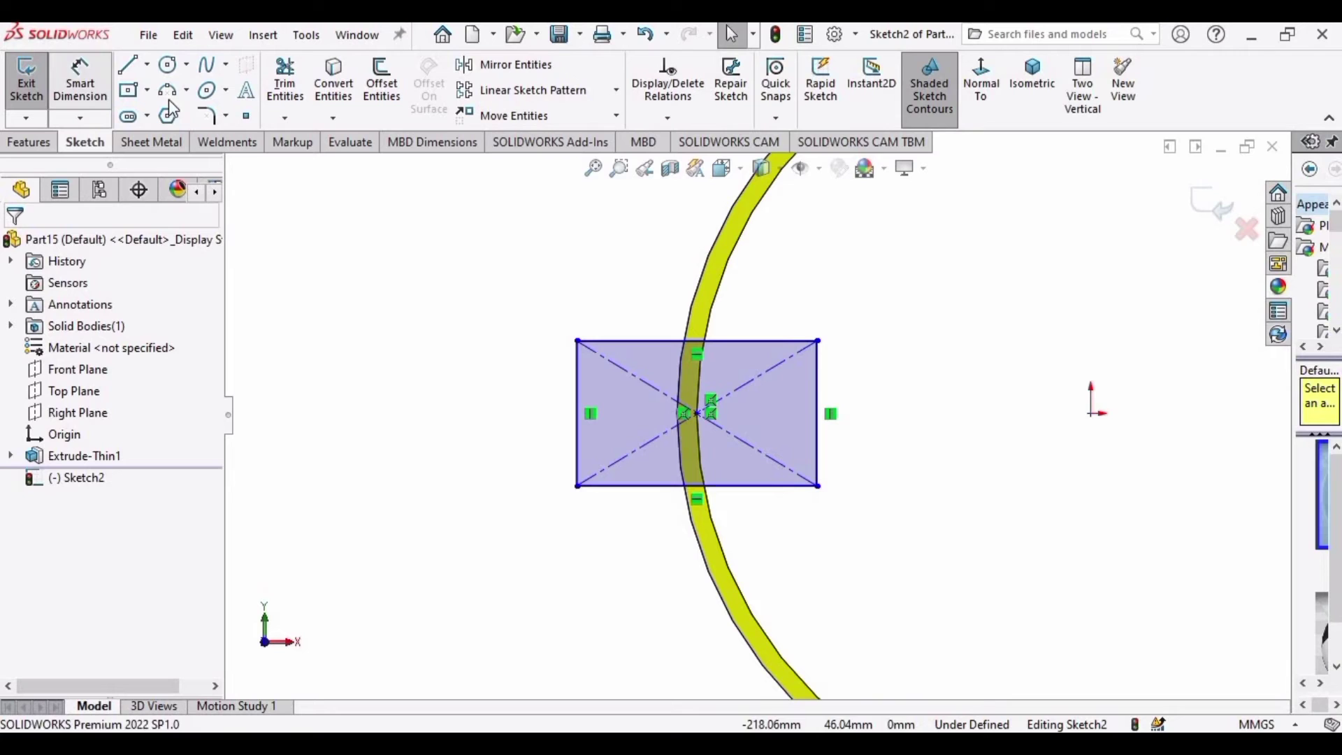
{"action": "left_click", "coordinate": [814, 373]}
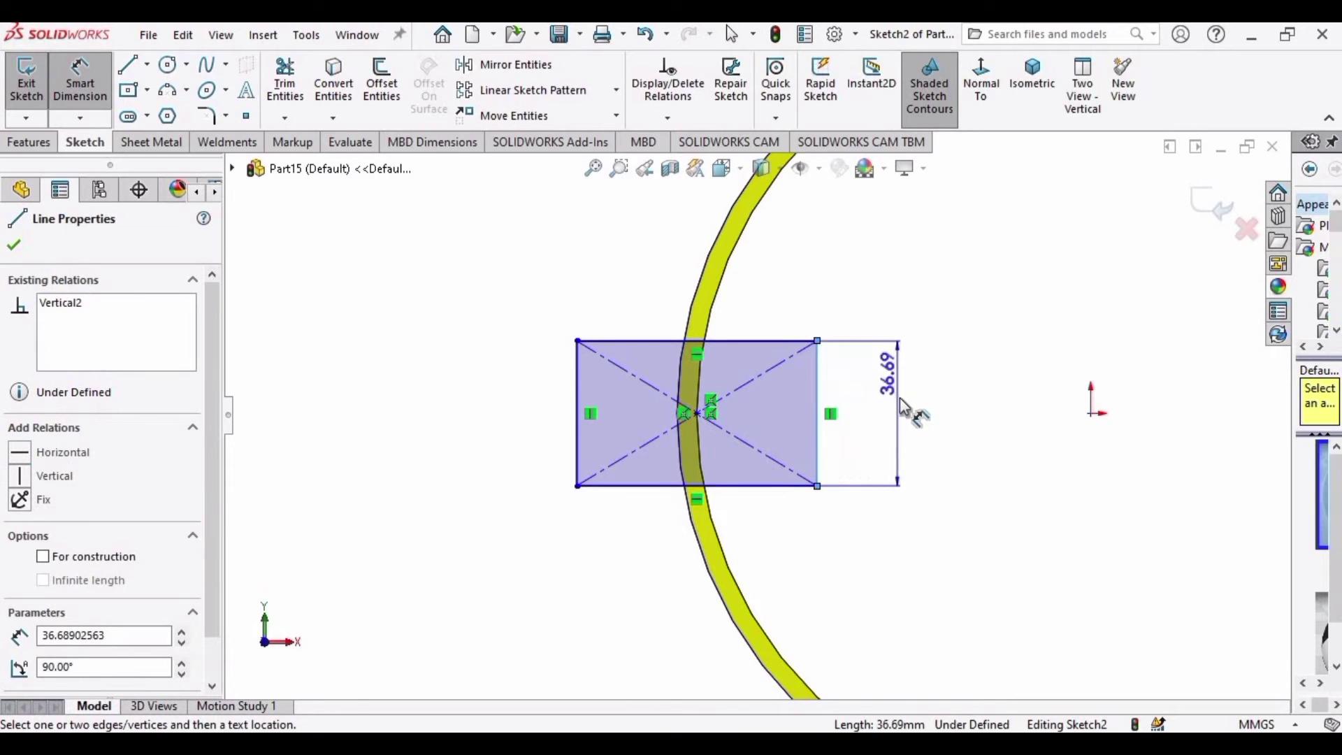
{"action": "left_click", "coordinate": [902, 420]}
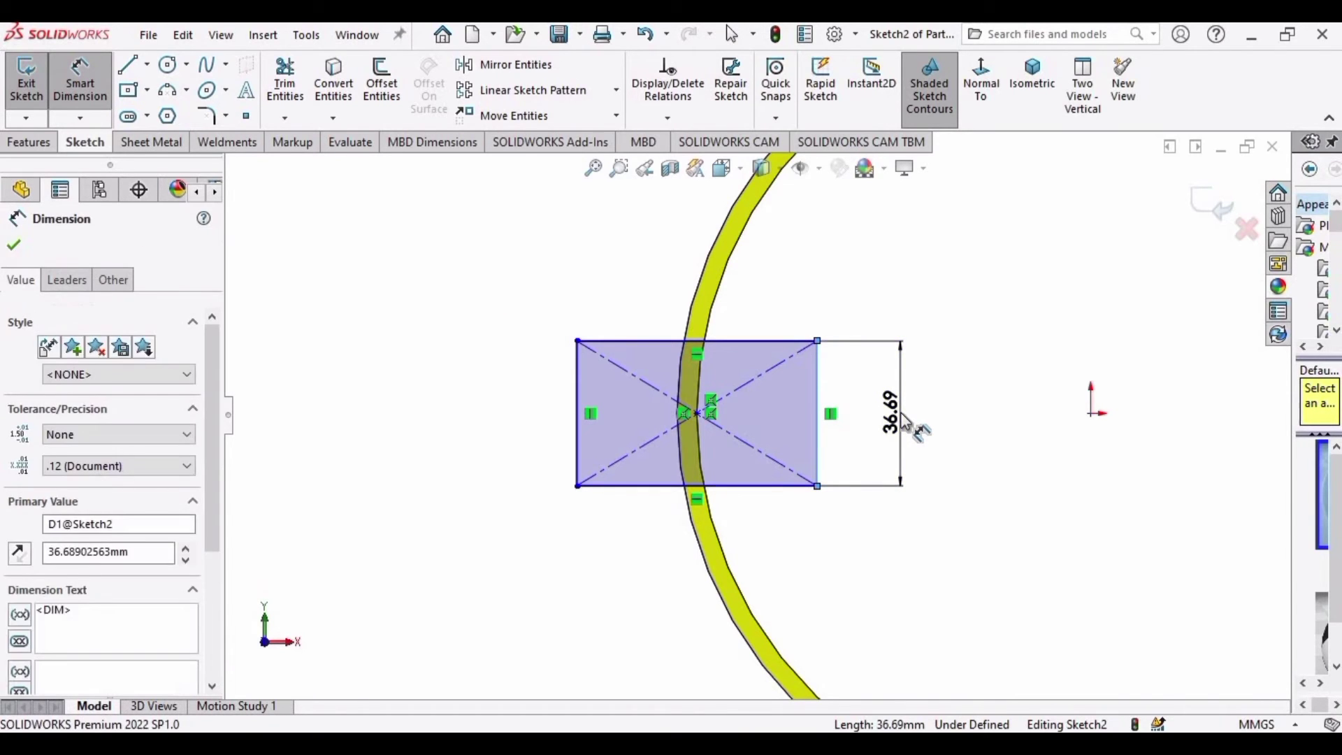
{"action": "type", "text": "4"}
{"action": "key", "text": "Return"}
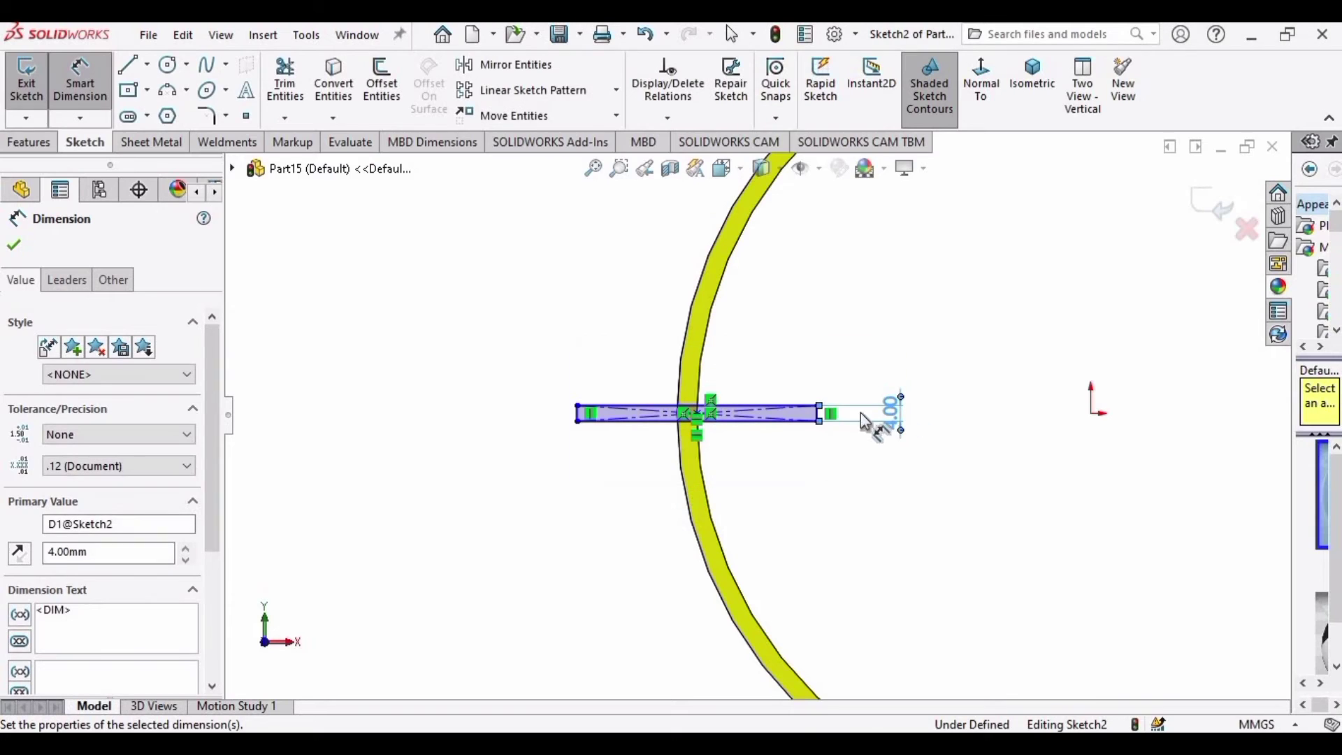
{"action": "scroll", "coordinate": [827, 423], "scroll_direction": "down", "scroll_amount": 1}
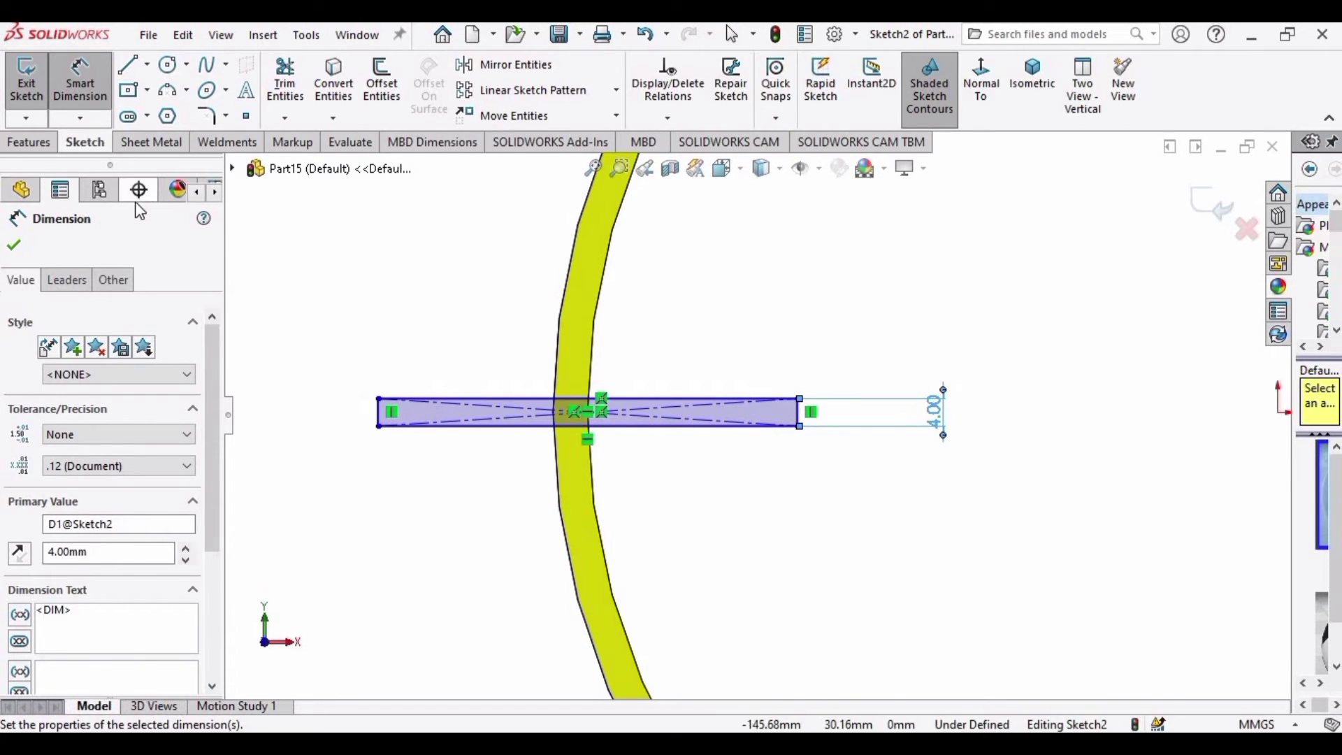
{"action": "left_click", "coordinate": [15, 246]}
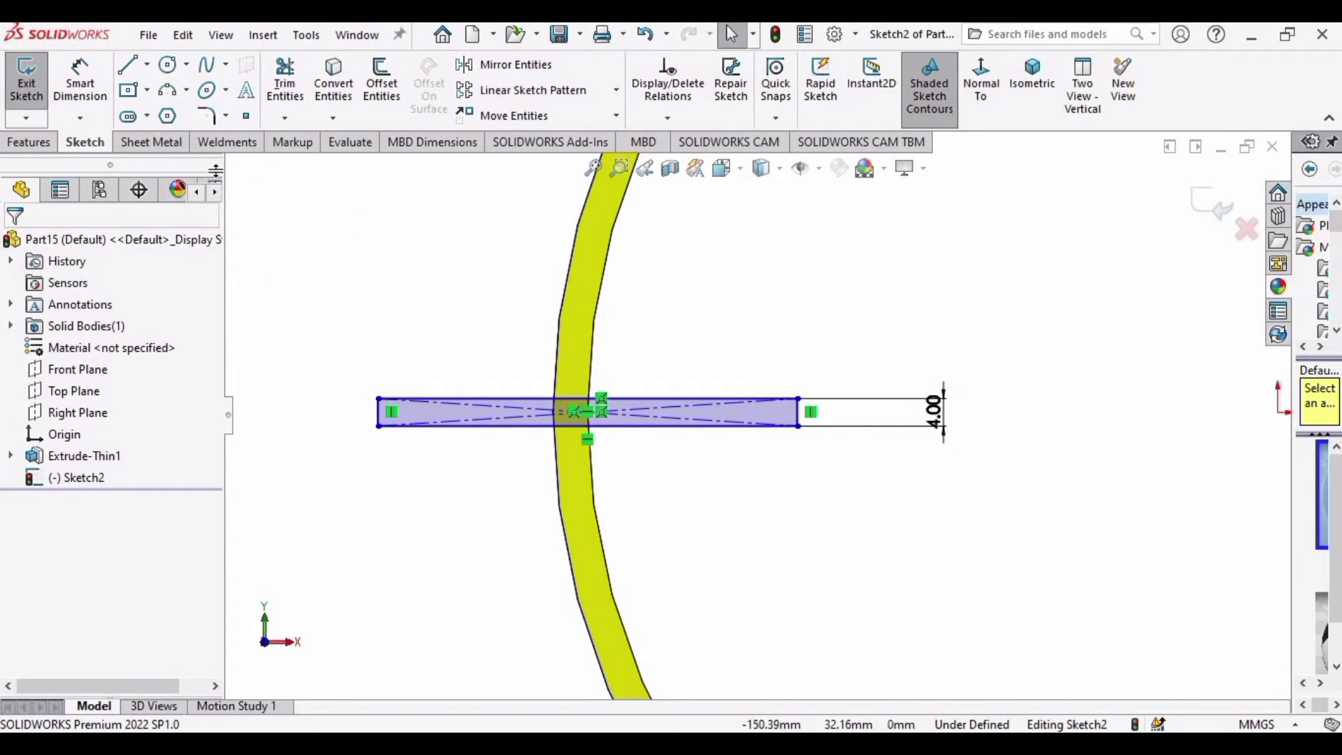
- Cut the rectangle through the whole tube with an Extruded Cut using the Through All end condition to form the lengthwise slit
{"action": "key", "text": "f"}
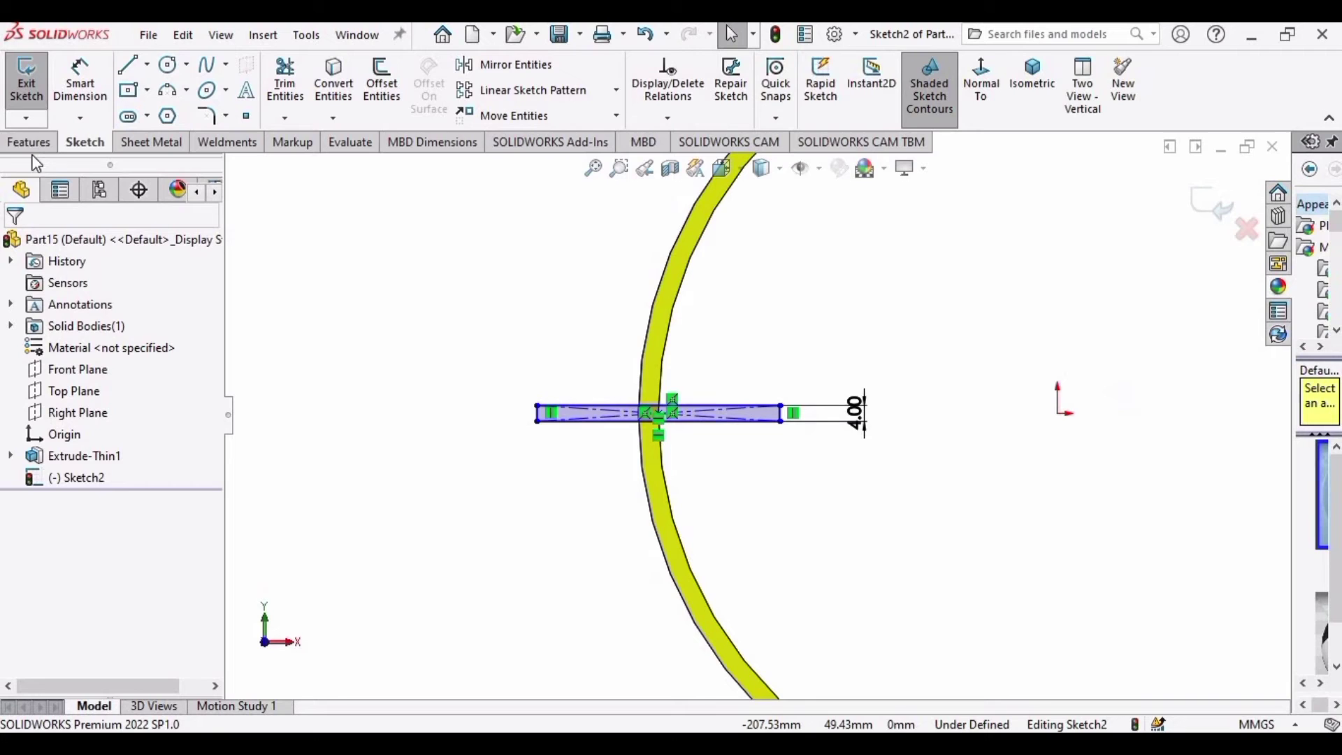
{"action": "left_click", "coordinate": [28, 144]}
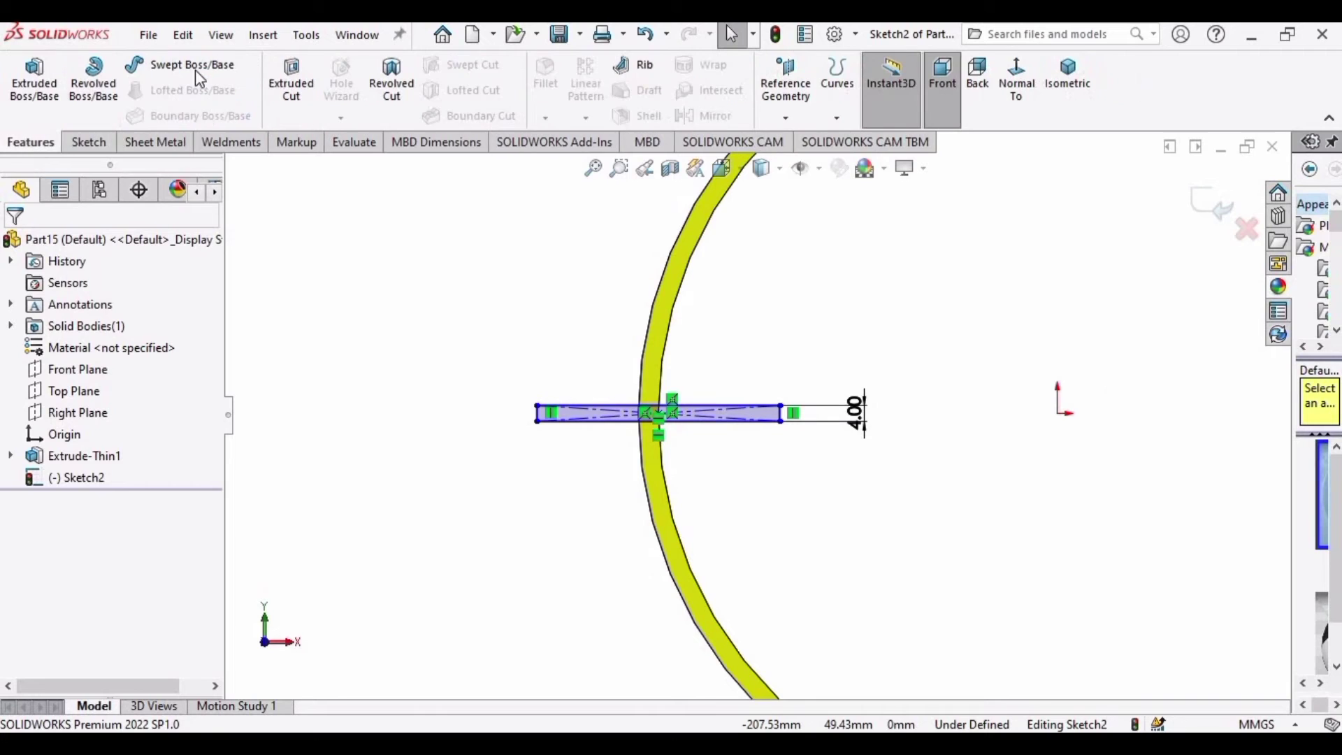
{"action": "left_click", "coordinate": [294, 90]}
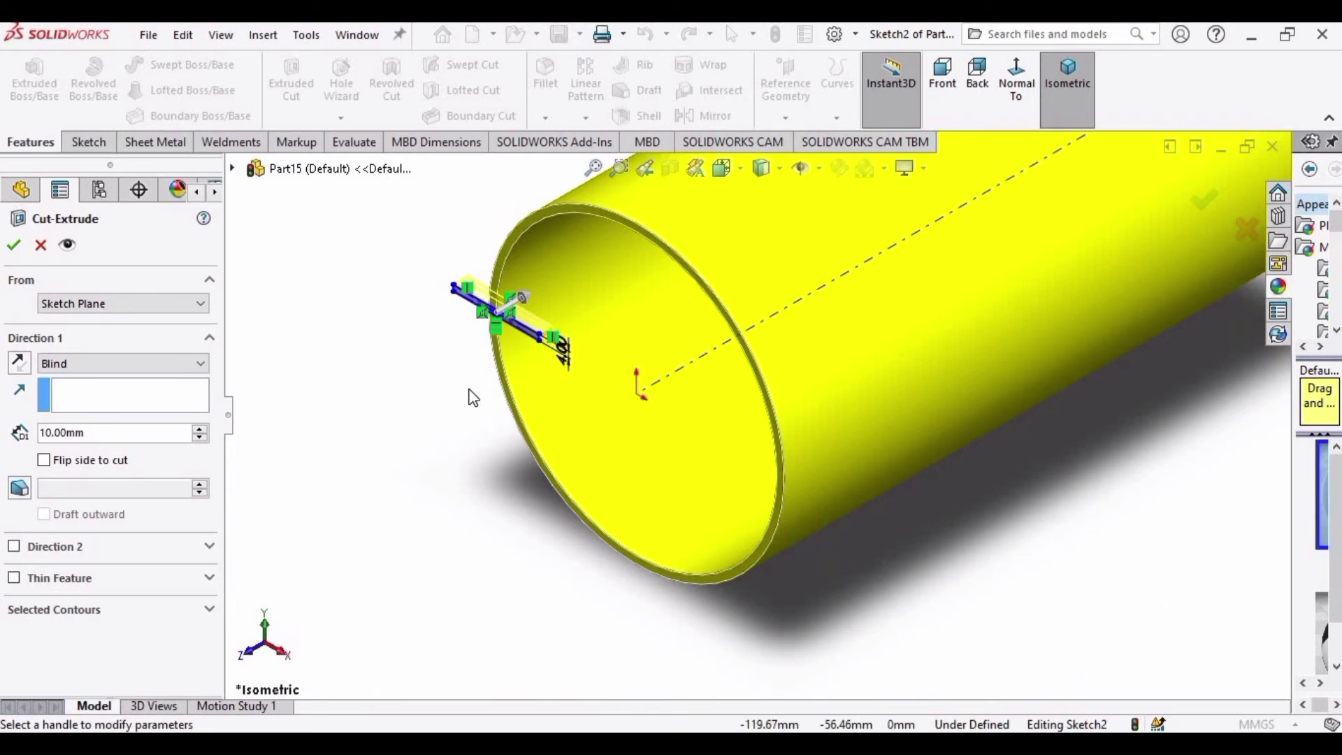
{"action": "middle_click_drag", "start_coordinate": [470, 377], "coordinate": [698, 294]}
{"action": "scroll", "coordinate": [699, 297], "scroll_direction": "down", "scroll_amount": 5}
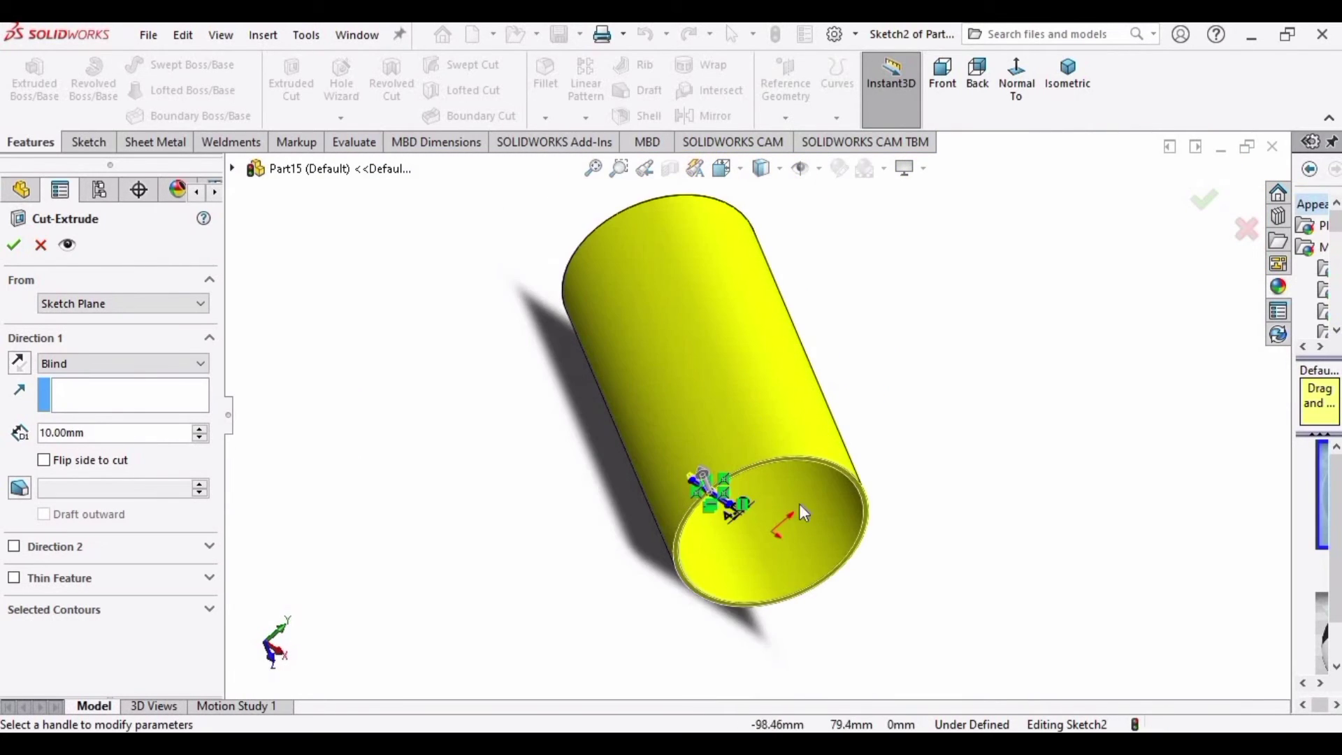
{"action": "scroll", "coordinate": [749, 469], "scroll_direction": "down", "scroll_amount": 3}
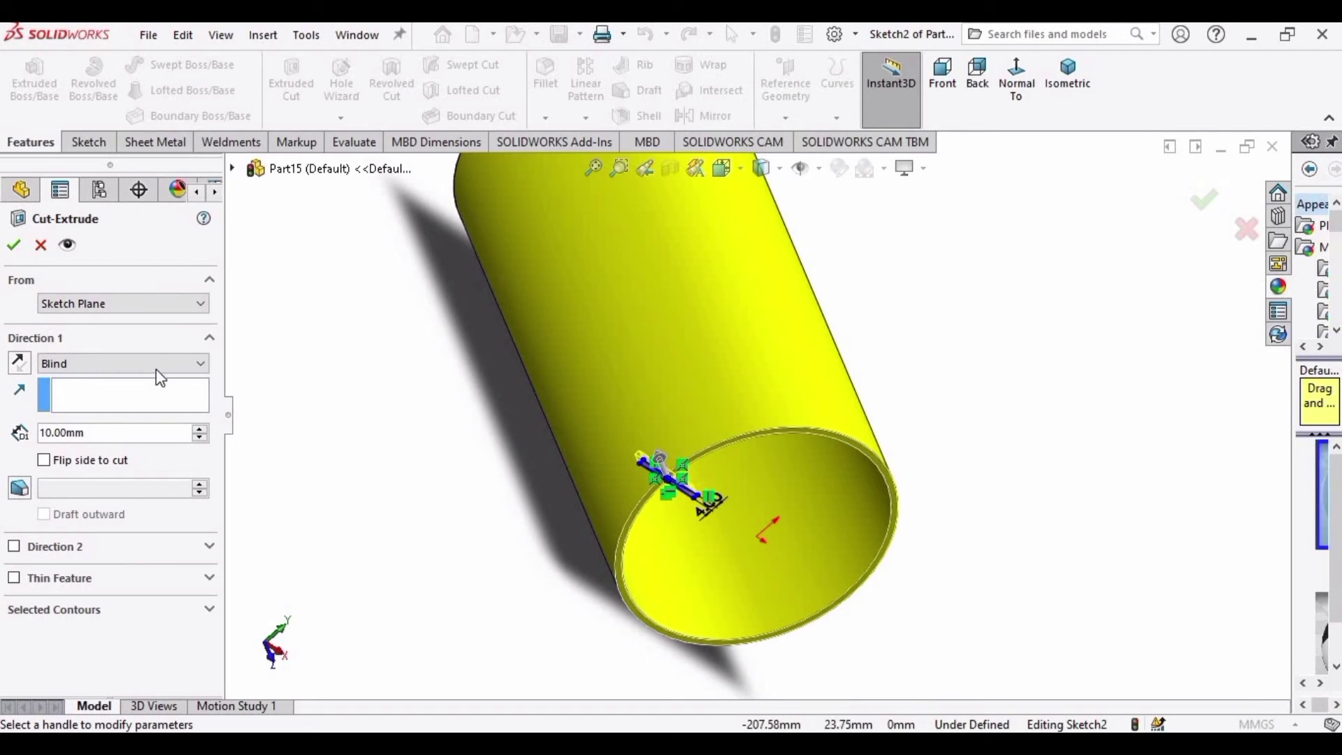
{"action": "left_click", "coordinate": [201, 364]}
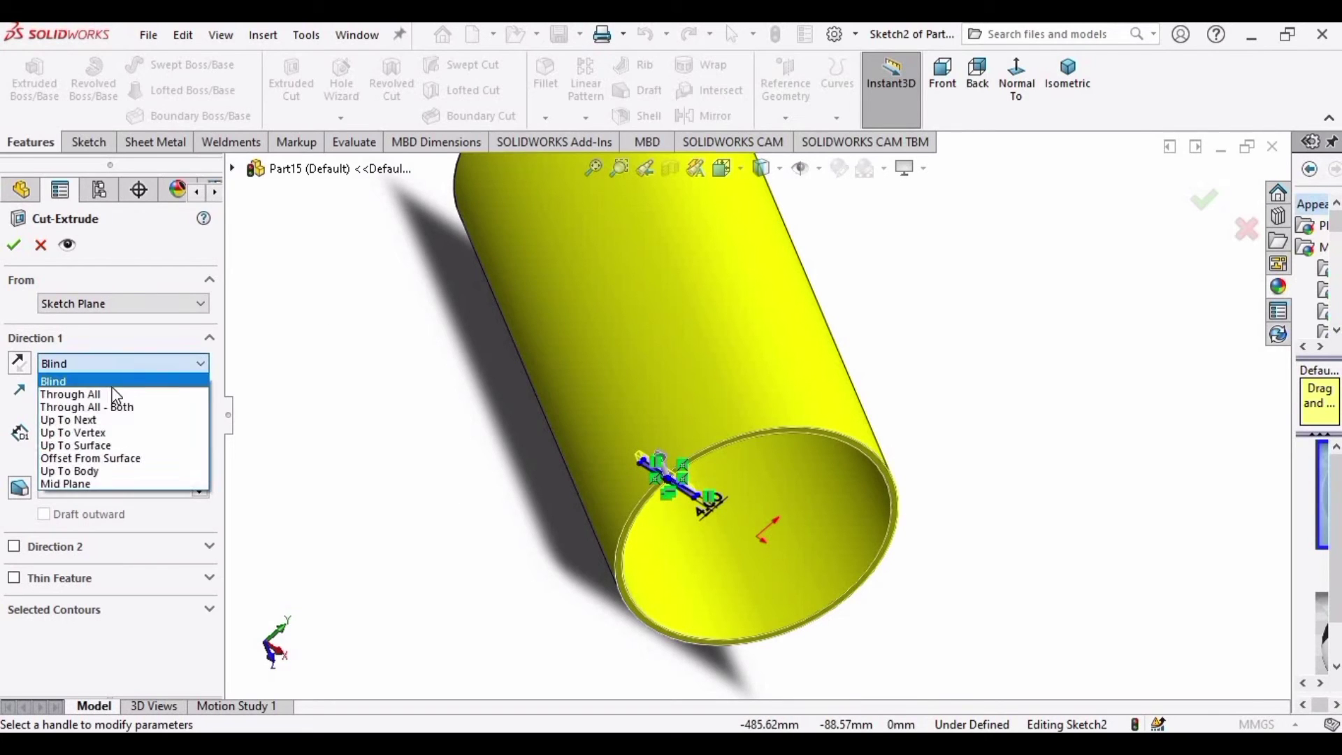
{"action": "left_click", "coordinate": [106, 389]}
{"action": "scroll", "coordinate": [664, 397], "scroll_direction": "up", "scroll_amount": 3}
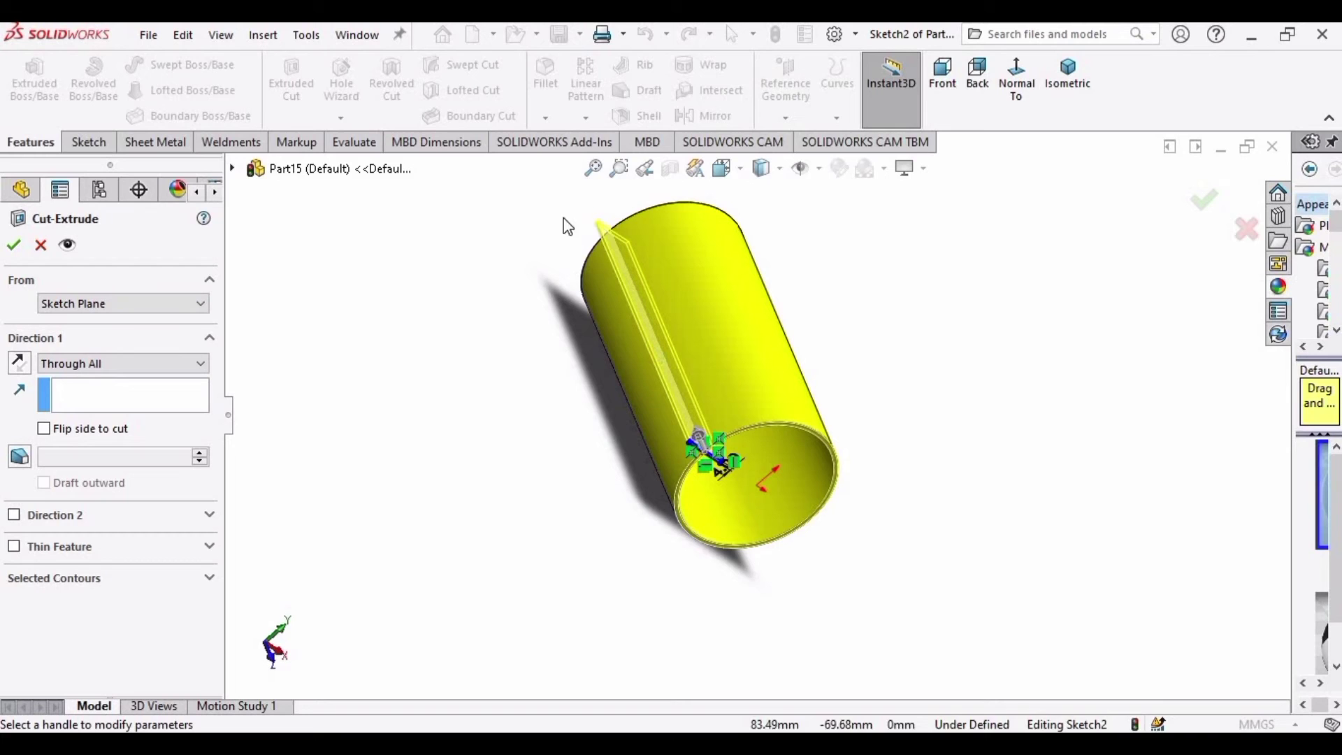
{"action": "left_click", "coordinate": [15, 243]}
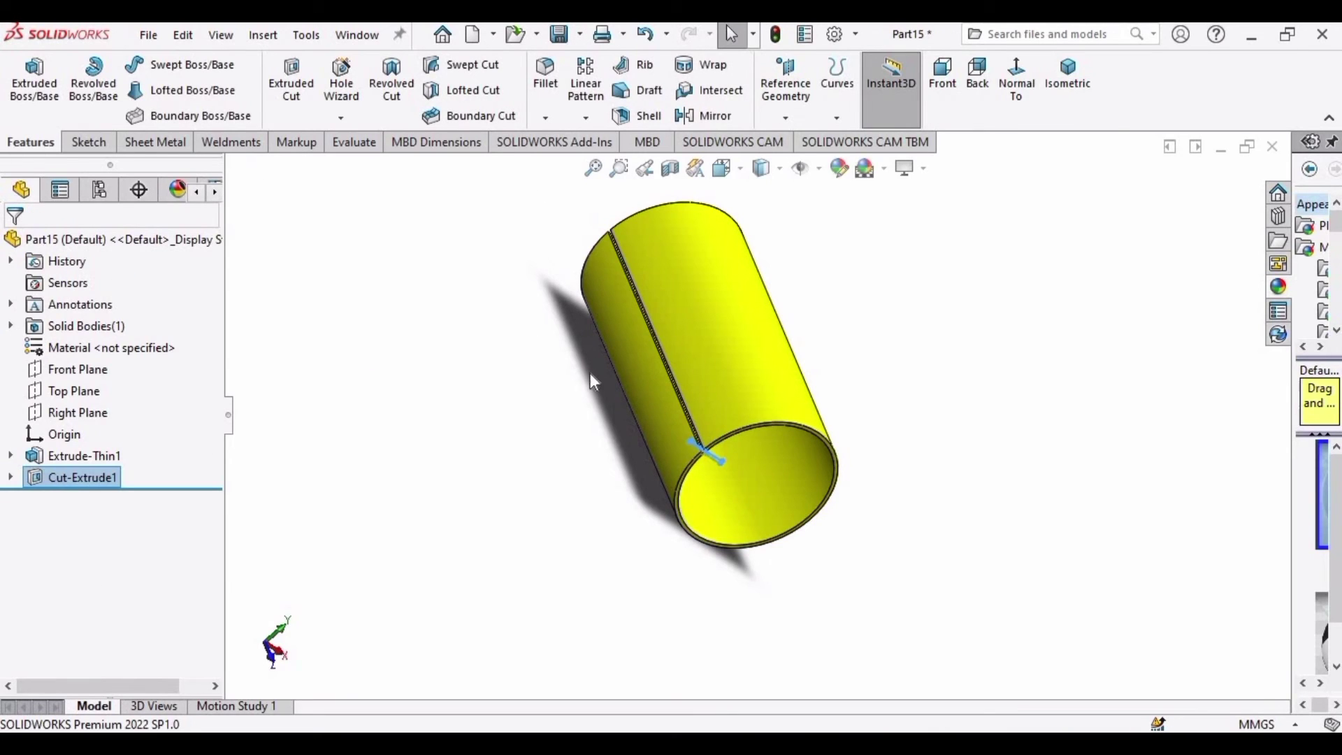
- Examine the lengthwise slit in the tube wall up close and from several angles
{"action": "scroll", "coordinate": [902, 402], "scroll_direction": "down", "scroll_amount": 5}
{"action": "scroll", "coordinate": [726, 314], "scroll_direction": "up", "scroll_amount": 5}
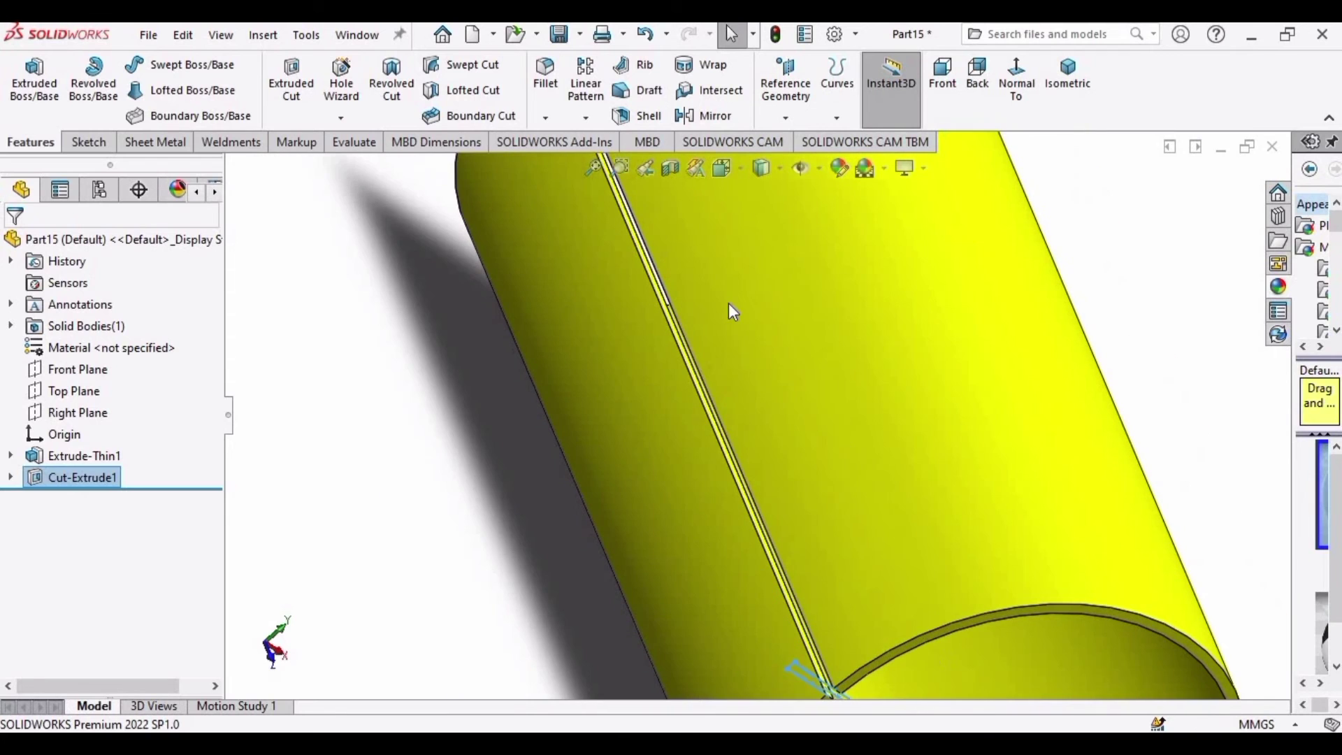
{"action": "middle_click_drag", "start_coordinate": [749, 423], "coordinate": [706, 334]}
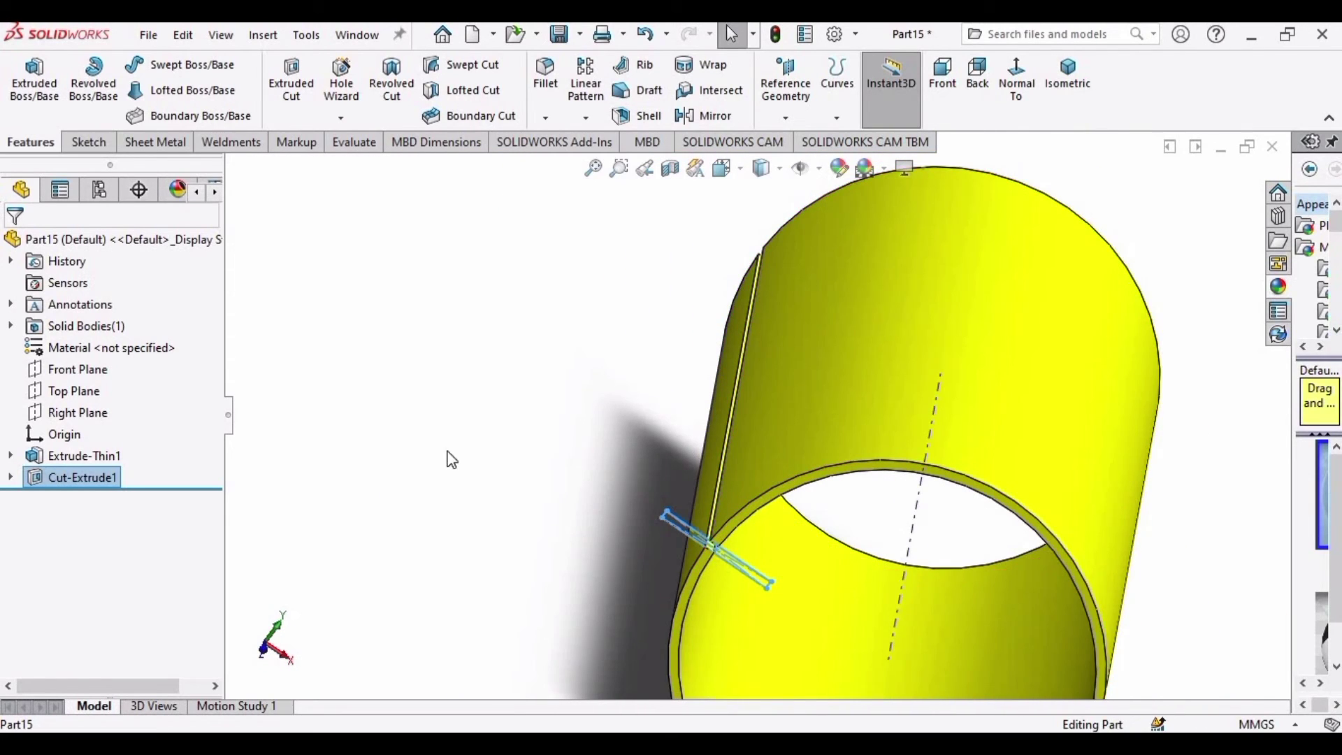
{"action": "scroll", "coordinate": [462, 456], "scroll_direction": "down", "scroll_amount": 4}
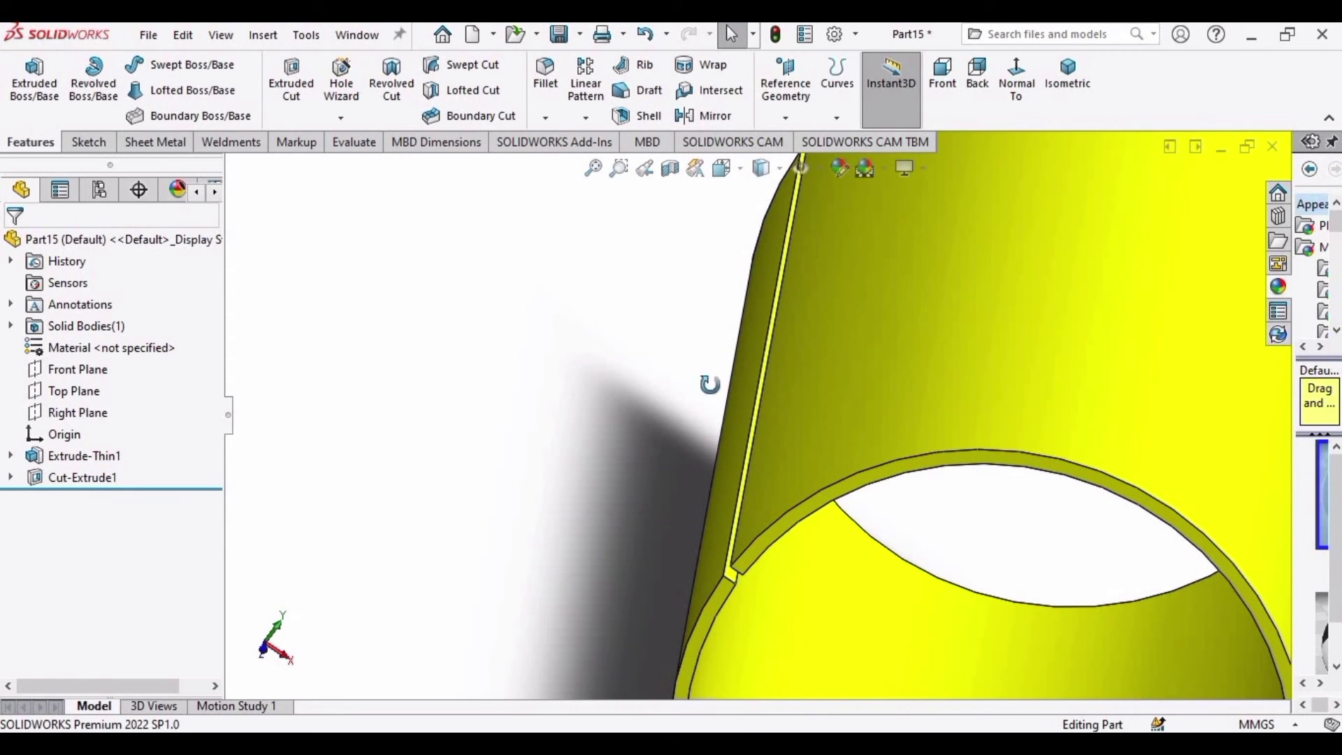
{"action": "middle_click_drag", "start_coordinate": [709, 383], "coordinate": [719, 400]}
{"action": "scroll", "coordinate": [720, 400], "scroll_direction": "up", "scroll_amount": 5}
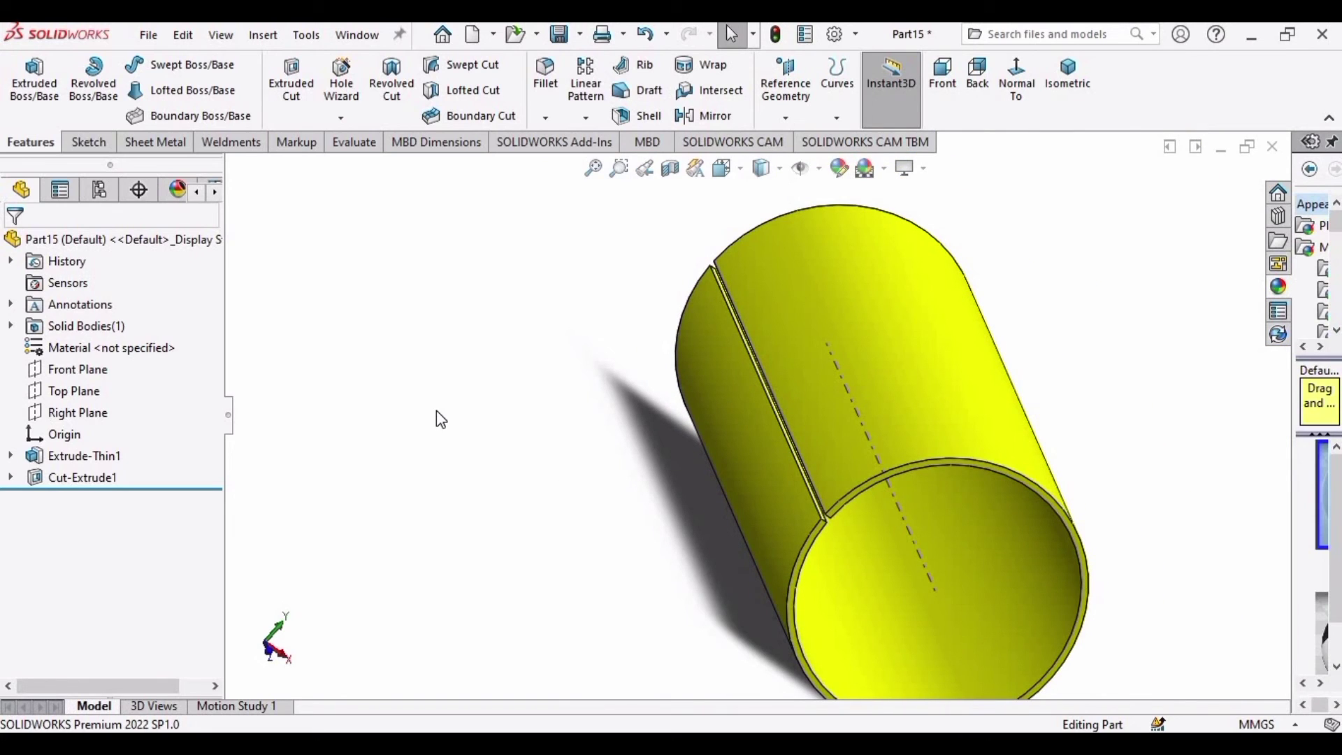
{"action": "middle_click_drag", "start_coordinate": [436, 411], "coordinate": [451, 437]}
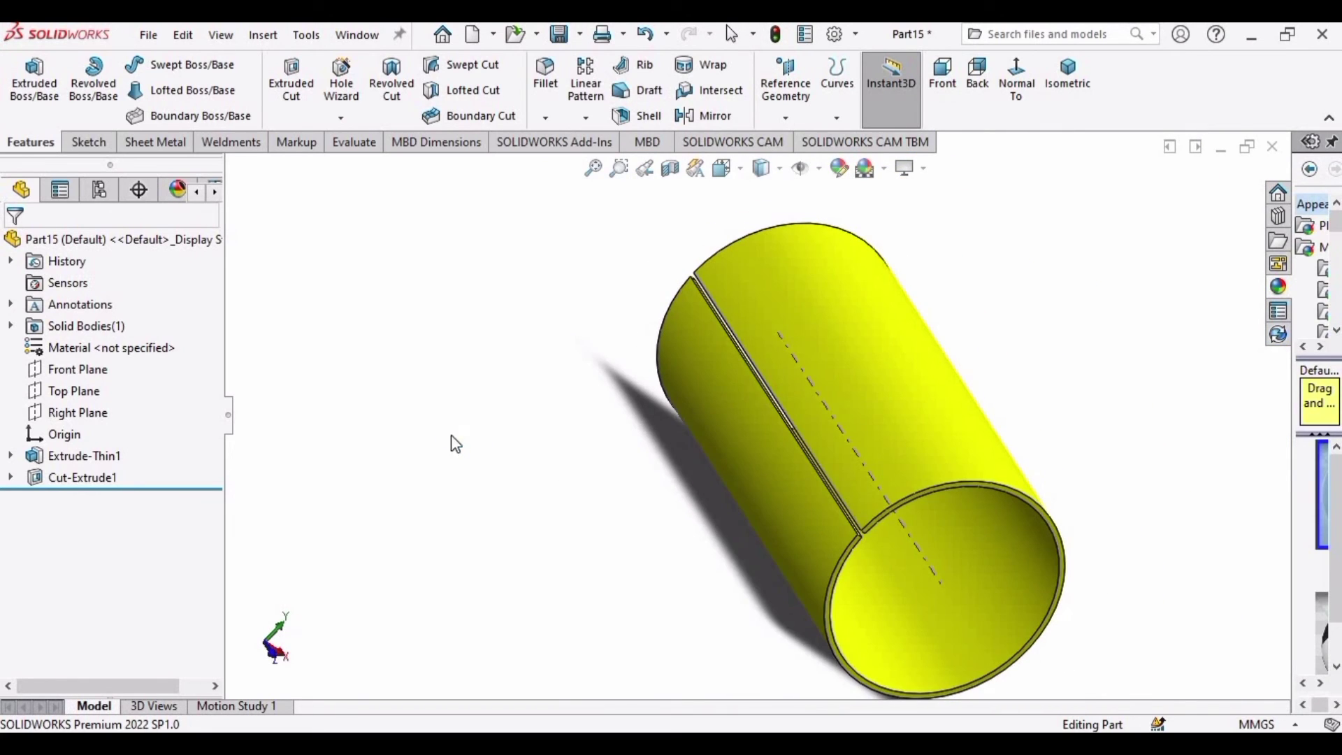
- Convert the slit tube to sheet metal with Insert Bends, using a long outer edge of the slit as the fixed edge and the default bend parameters
{"action": "left_click", "coordinate": [155, 141]}
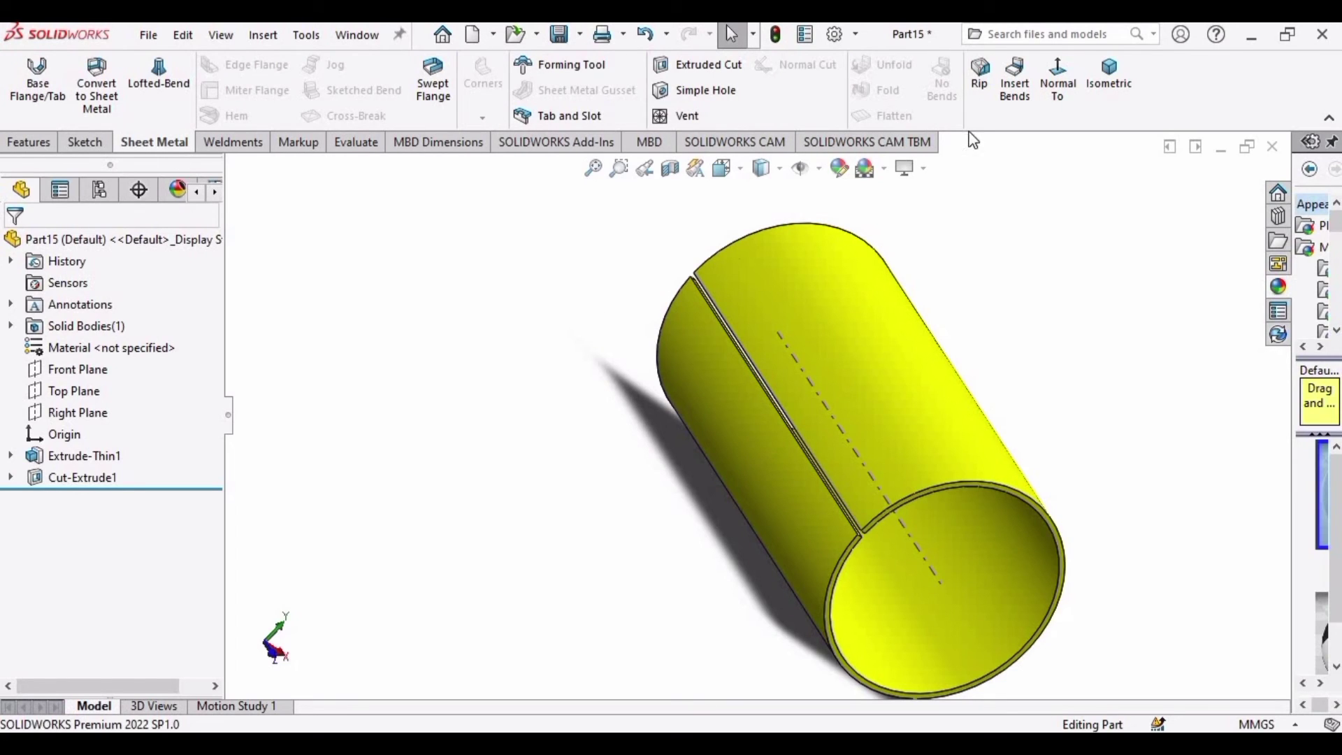
{"action": "left_click", "coordinate": [1012, 77]}
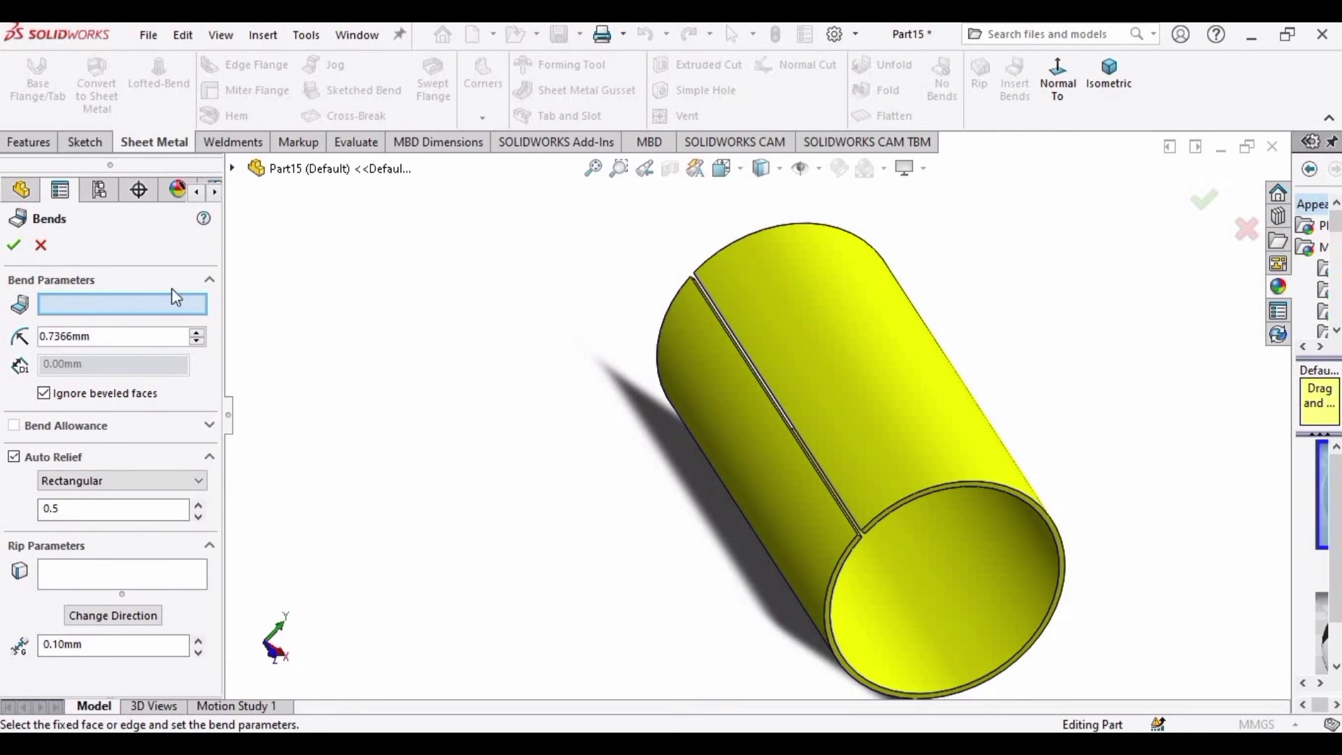
{"action": "scroll", "coordinate": [774, 418], "scroll_direction": "down", "scroll_amount": 3}
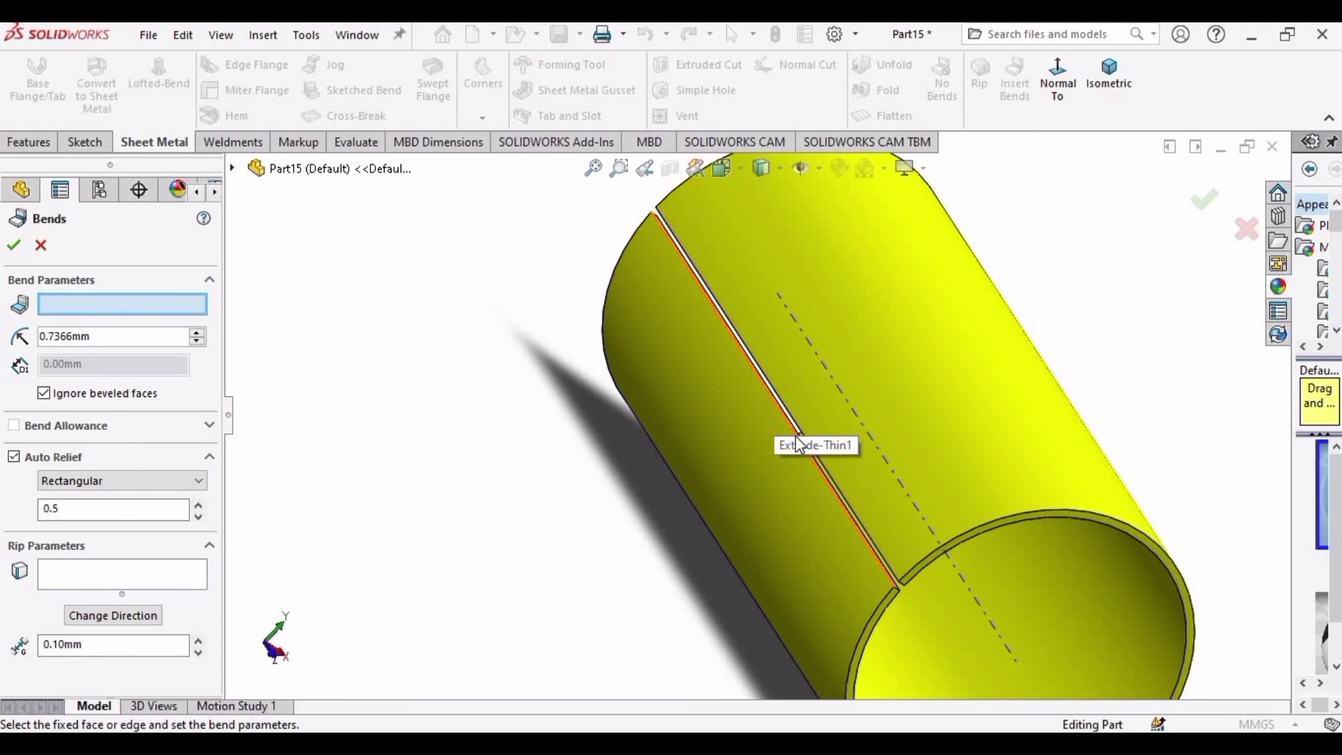
{"action": "left_click", "coordinate": [791, 428]}
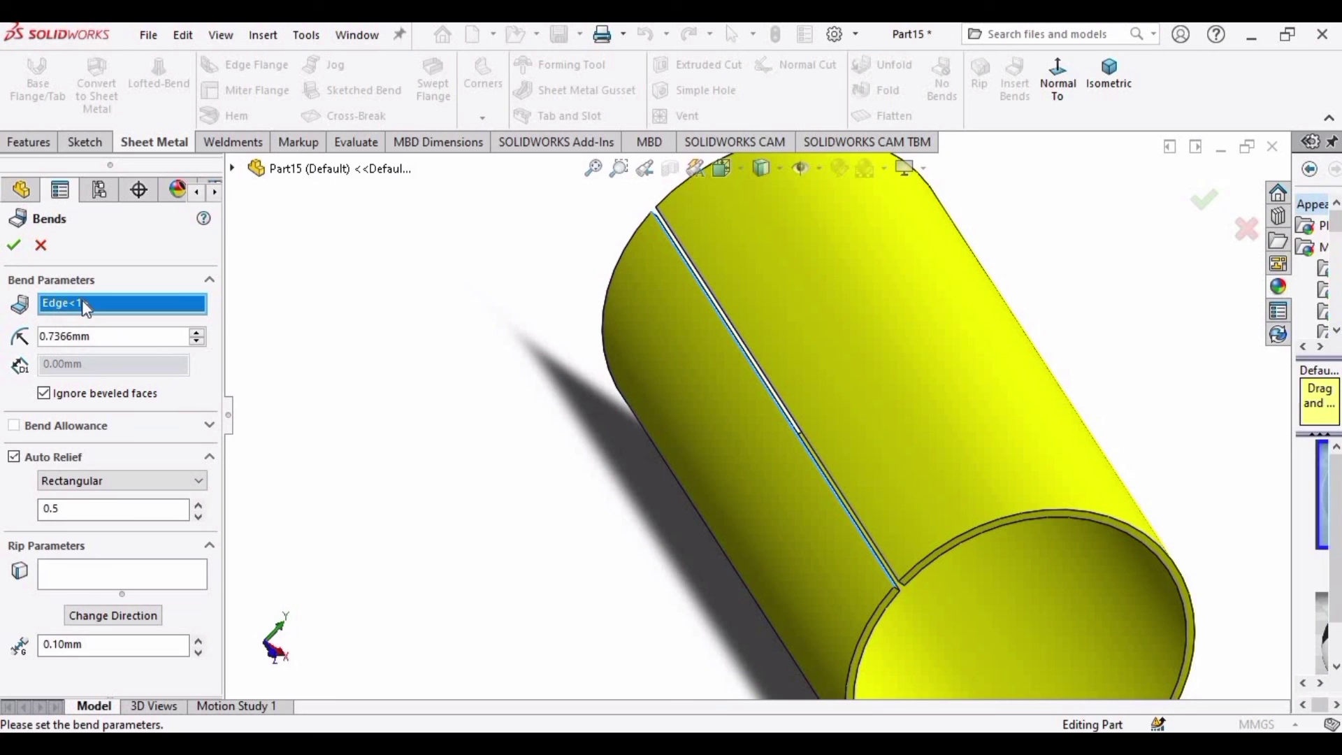
{"action": "key", "text": "Return"}
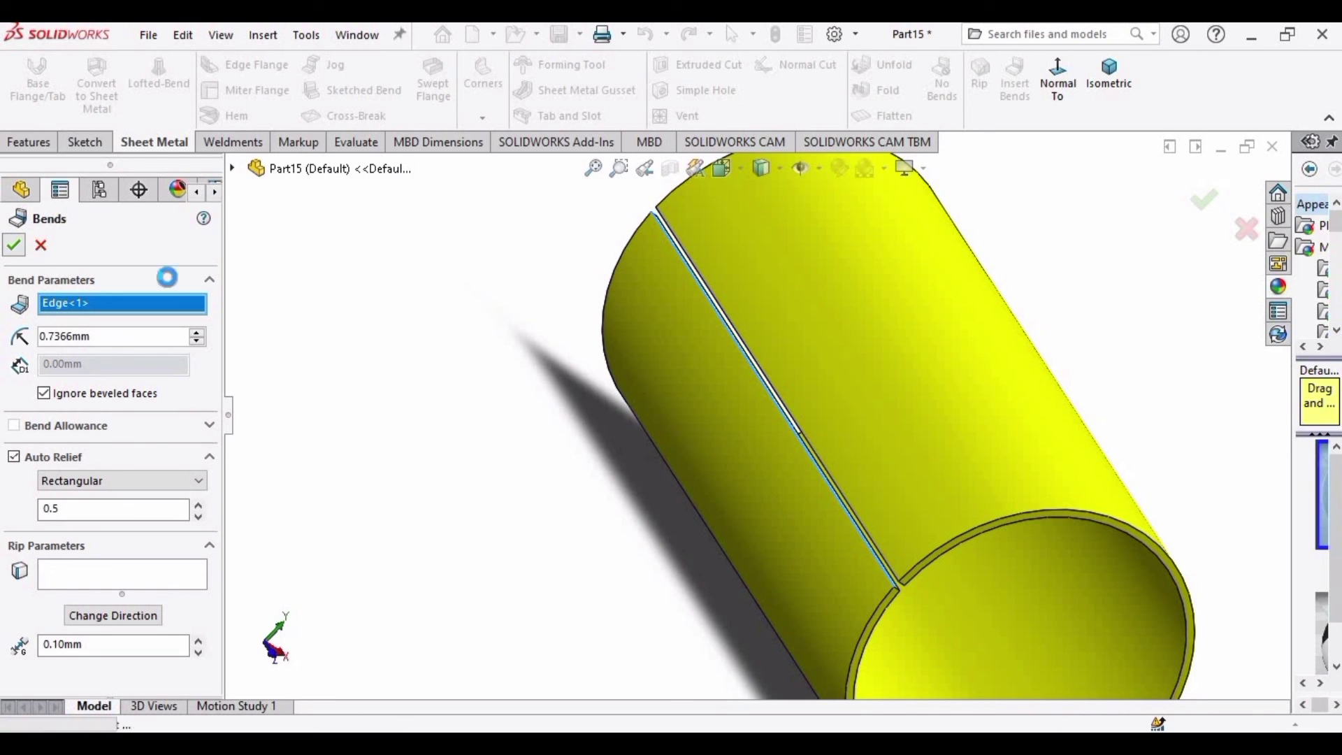
{"action": "scroll", "coordinate": [800, 408], "scroll_direction": "up", "scroll_amount": 3}
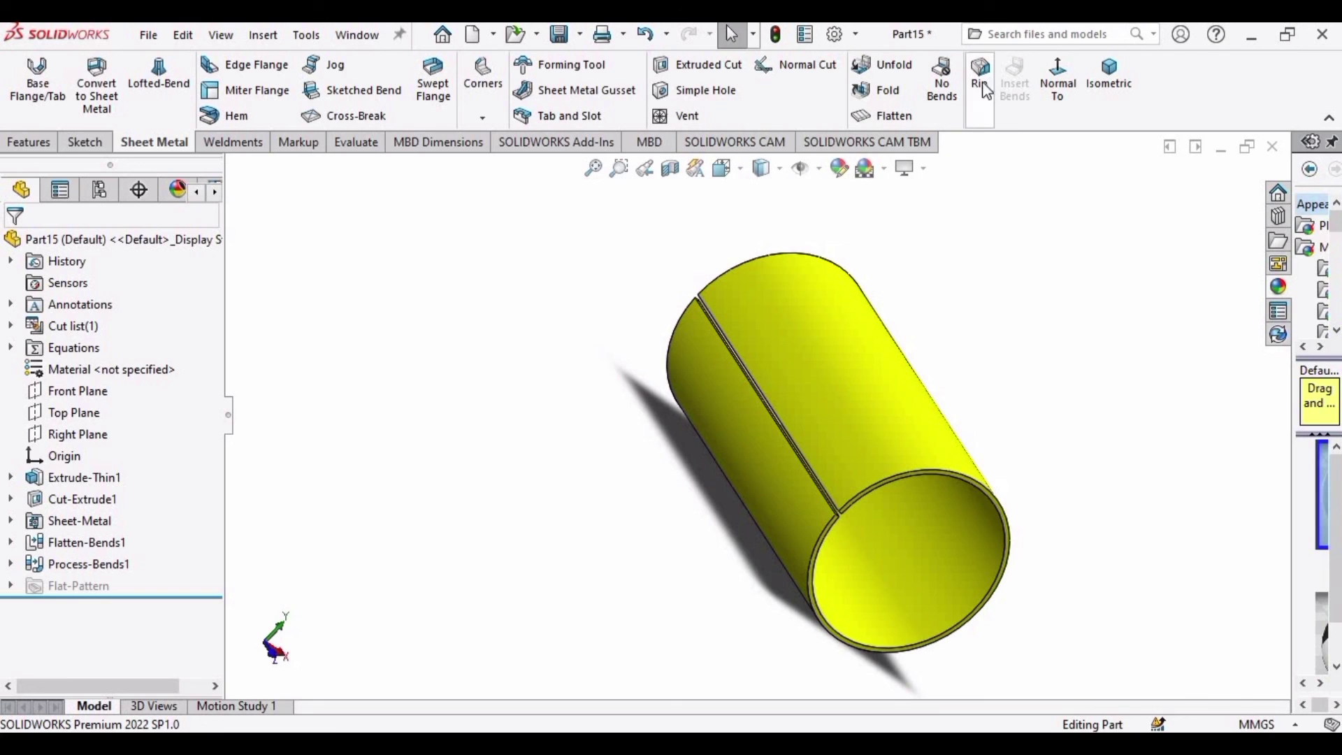
- Flatten the sheet metal tube and view its flat pattern
{"action": "left_click", "coordinate": [899, 119]}
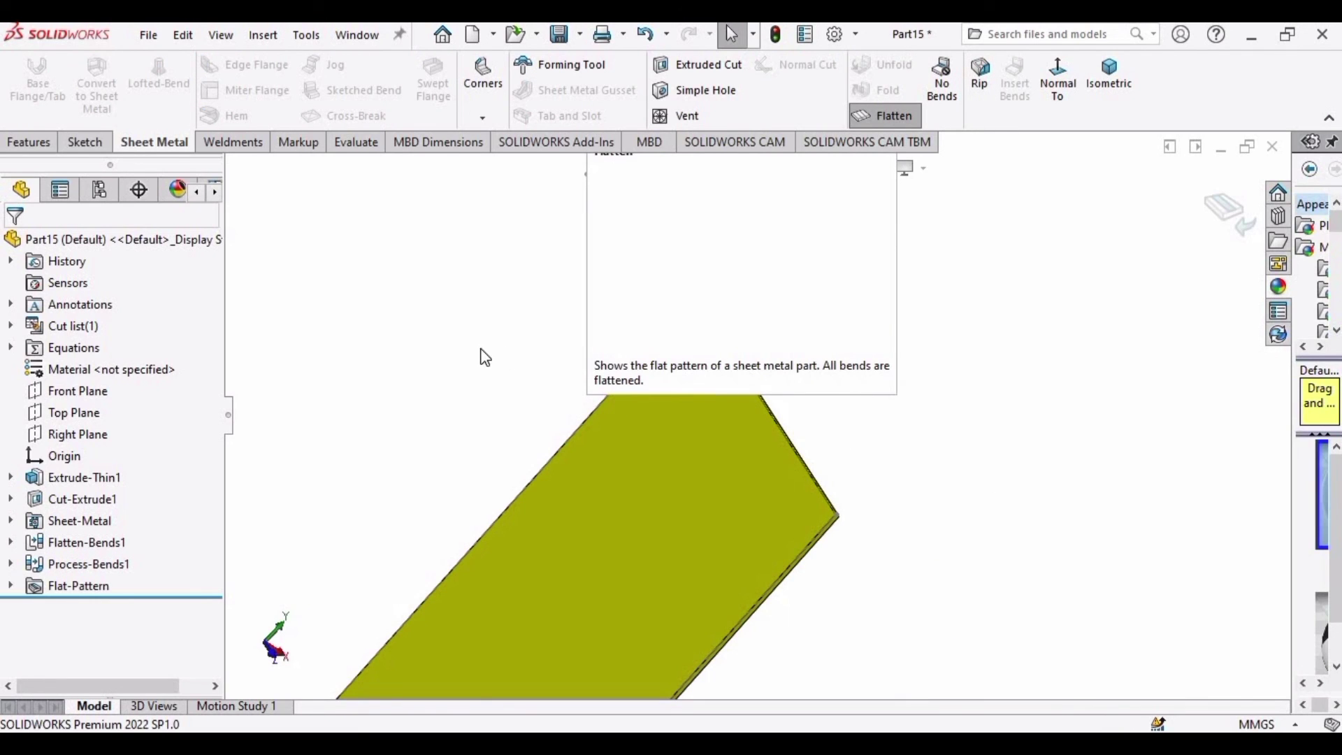
{"action": "scroll", "coordinate": [653, 452], "scroll_direction": "up", "scroll_amount": 2}
{"action": "scroll", "coordinate": [770, 438], "scroll_direction": "down", "scroll_amount": 4}
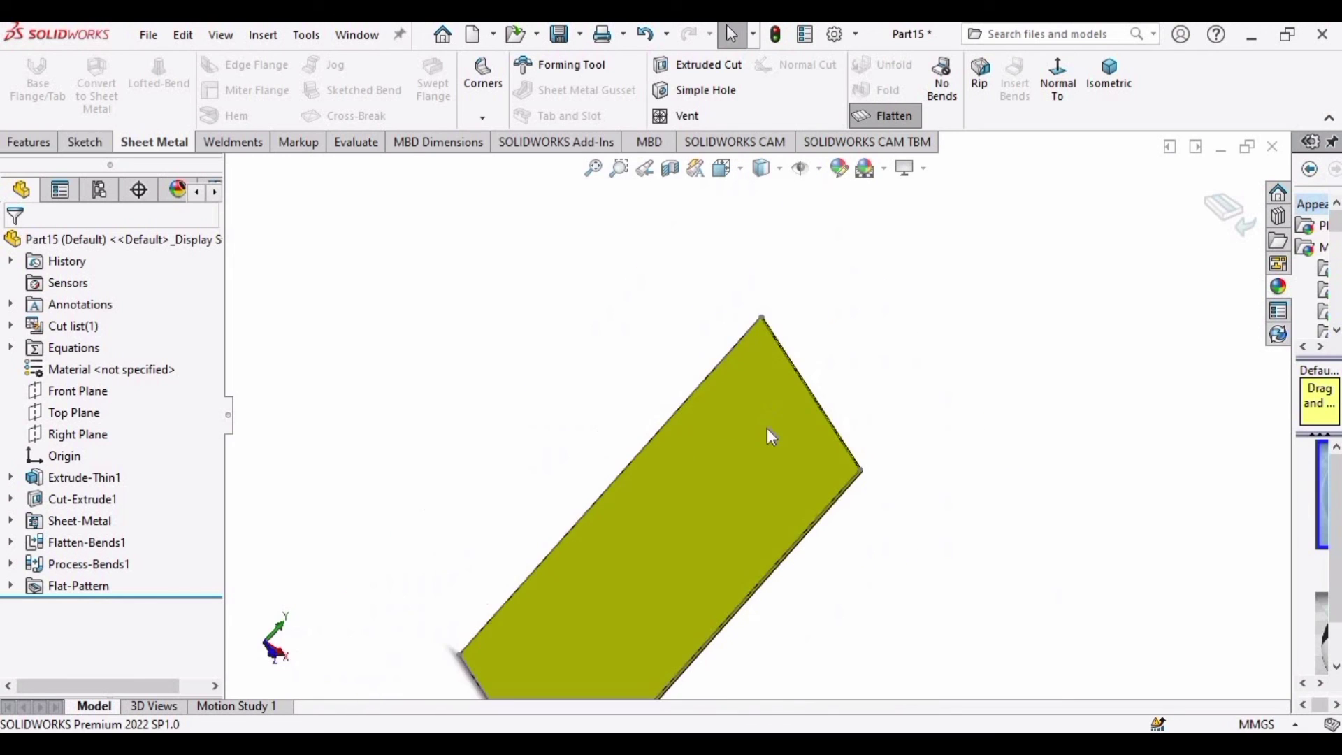